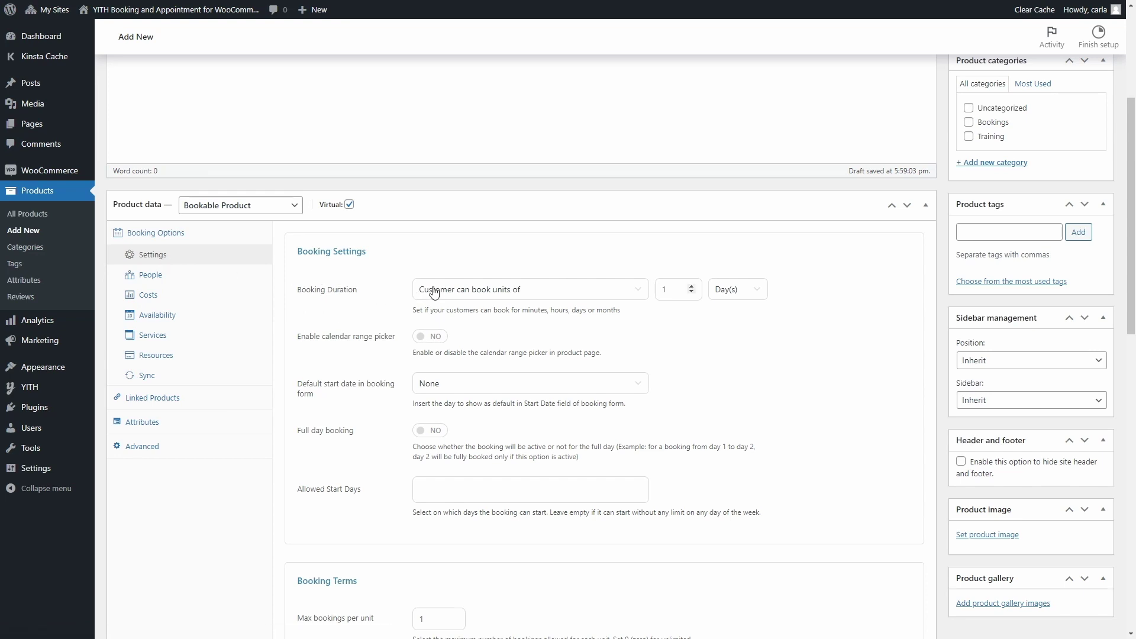
- Set the booking duration unit to Day(s) and enable the calendar range picker
left_click(727, 302)
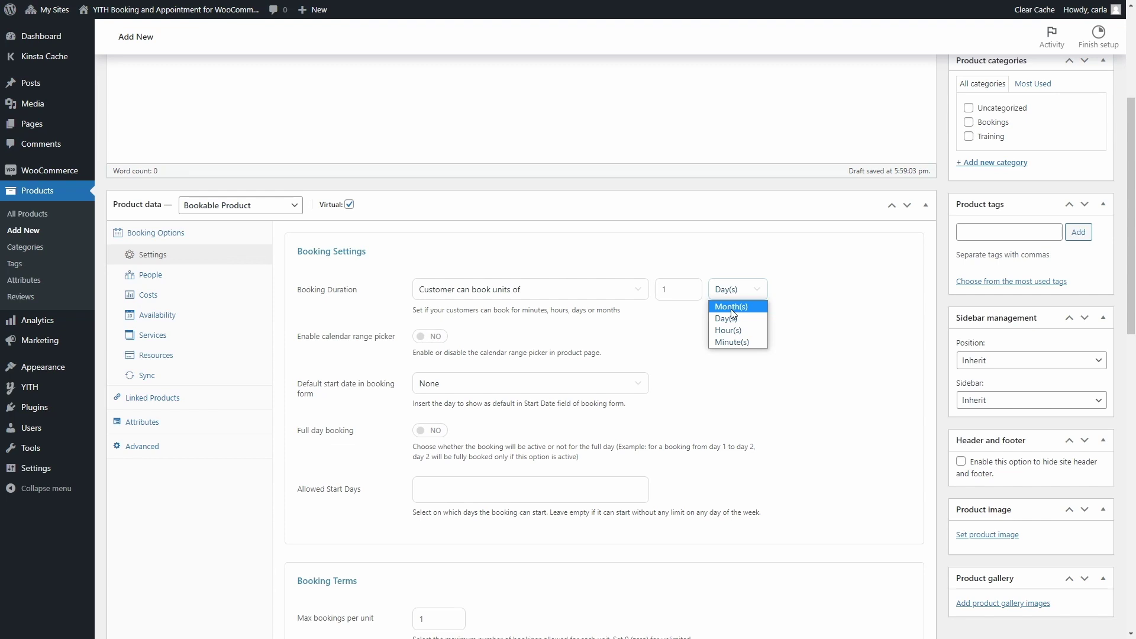
left_click(734, 318)
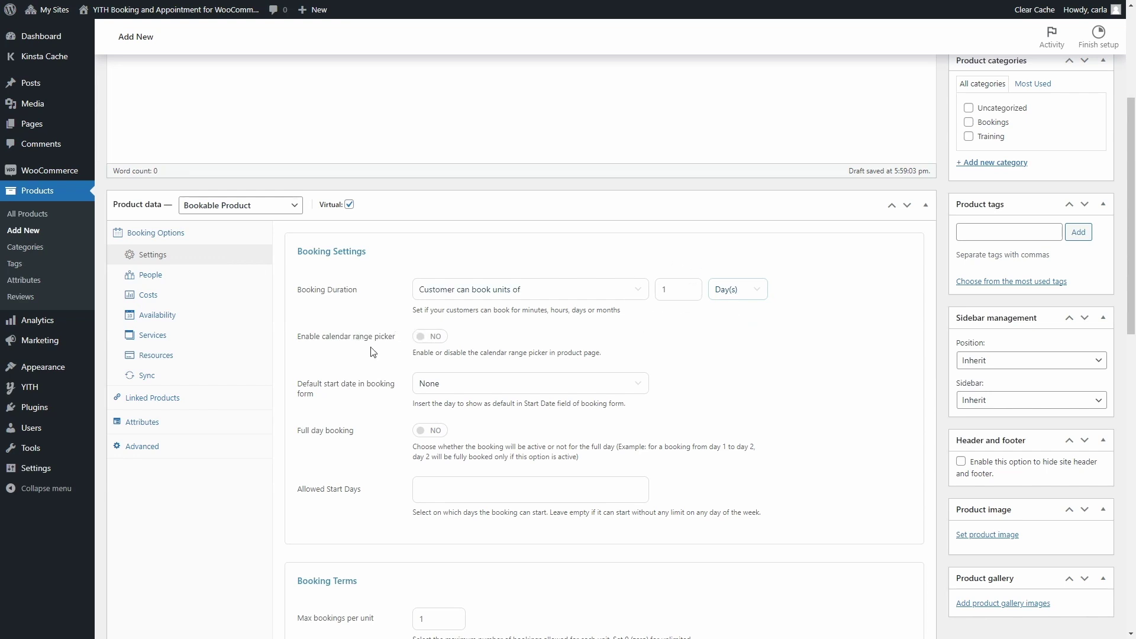
left_click(430, 342)
- Set the default start date in the booking form to First available and enable full day booking
left_click(440, 388)
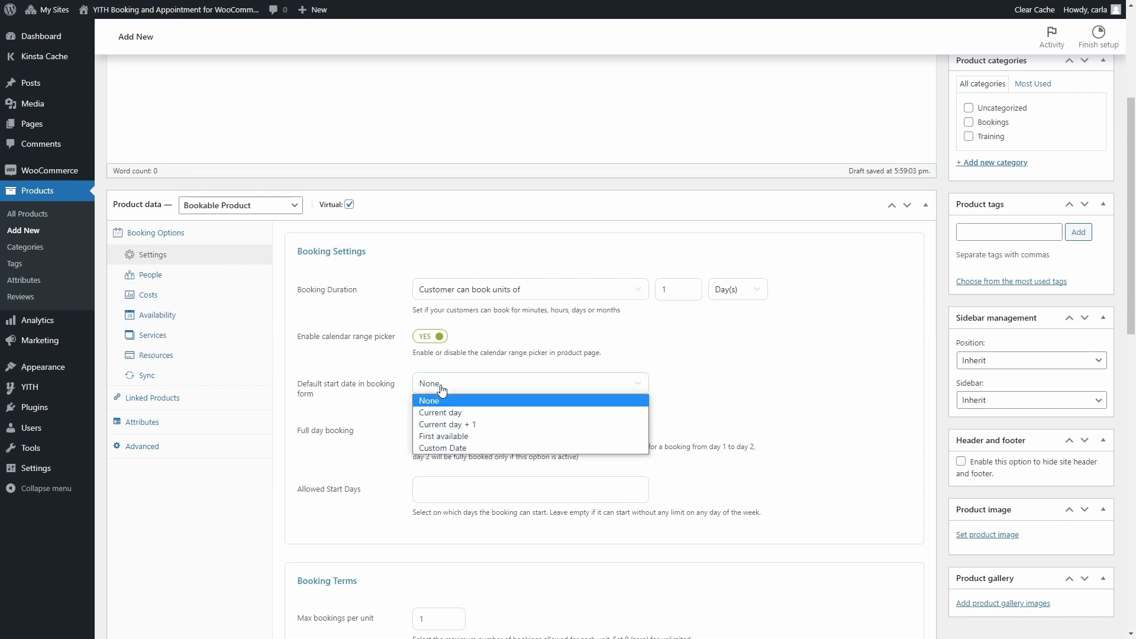
left_click(451, 438)
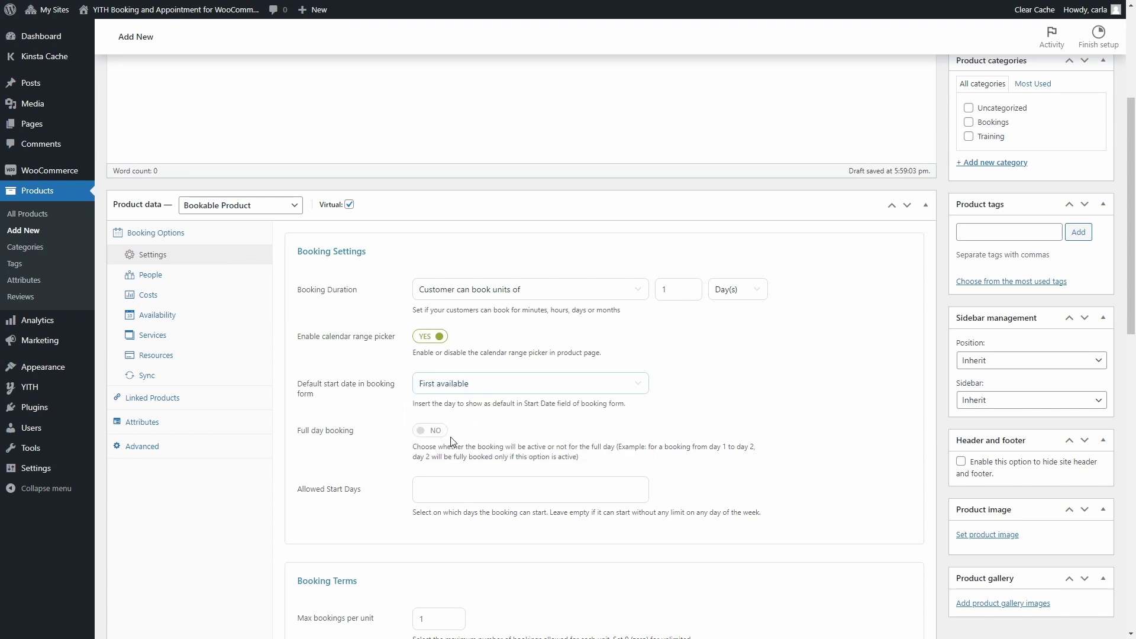
left_click(423, 435)
- Add Monday to the allowed start days and remove it again
scroll(422, 438, "down", 2)
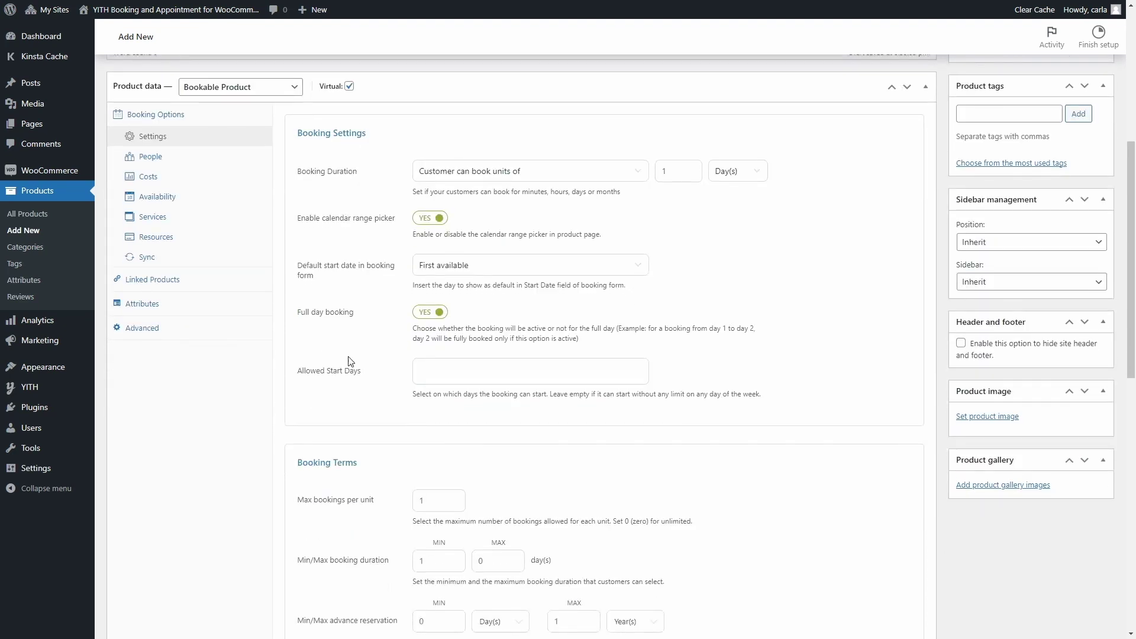
left_click(419, 372)
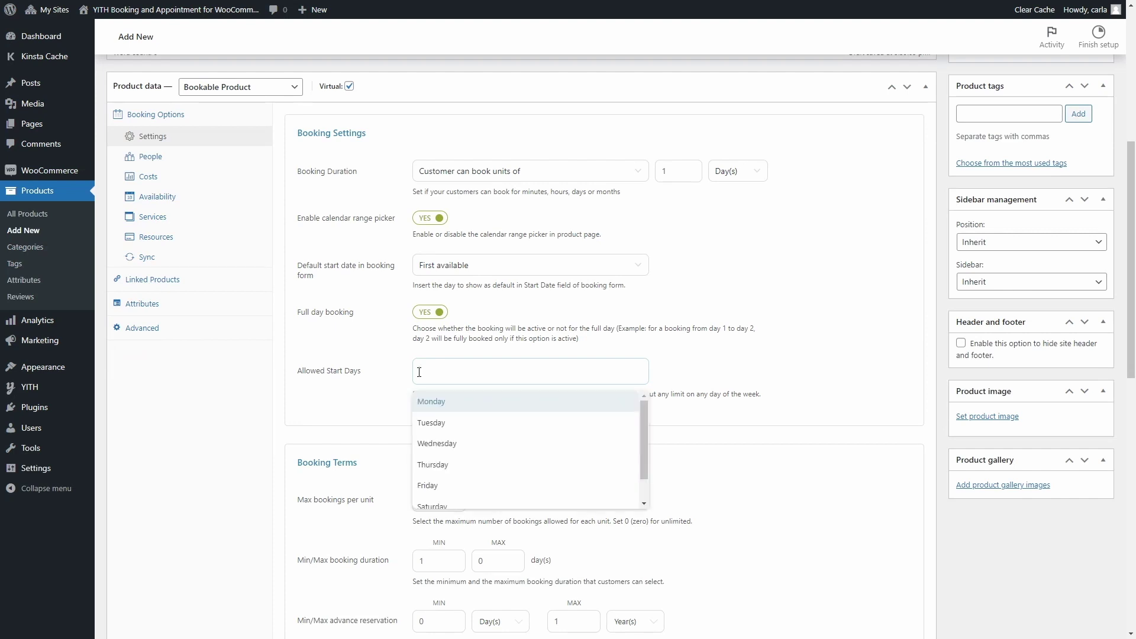
left_click(438, 402)
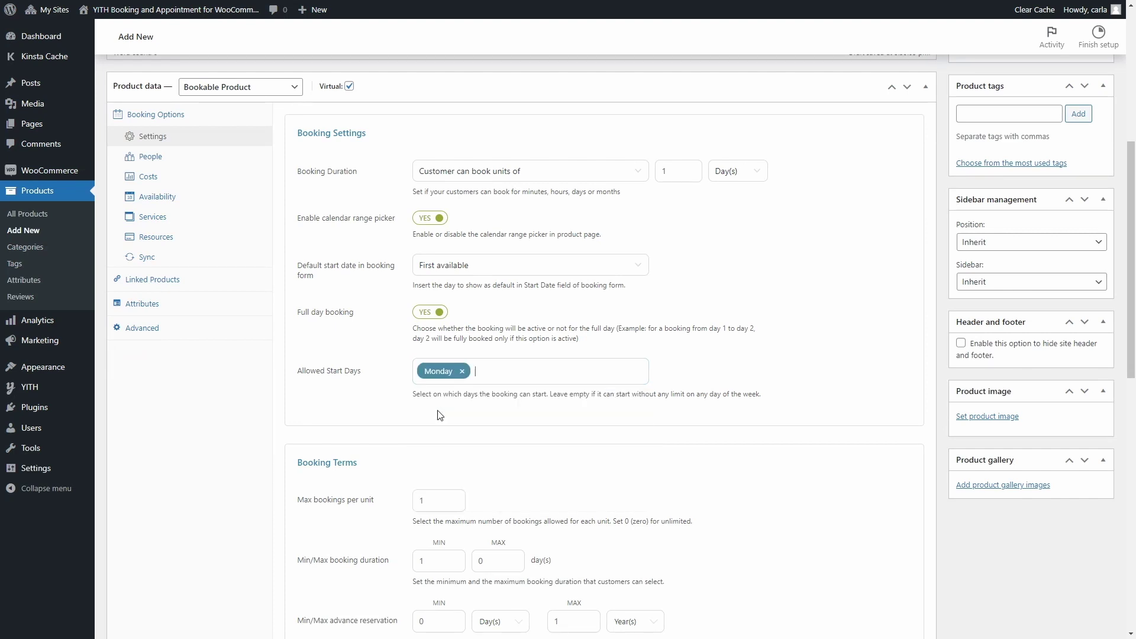
left_click(462, 371)
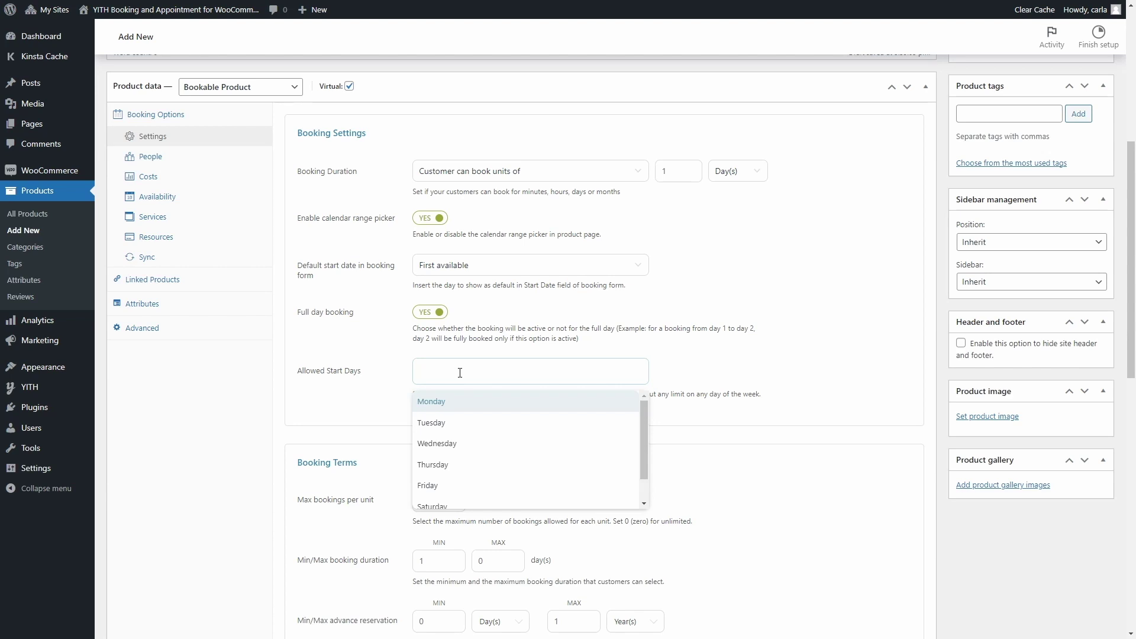
left_click(393, 404)
- Set the minimum booking duration to 3 days in the booking terms
scroll(393, 403, "down", 3)
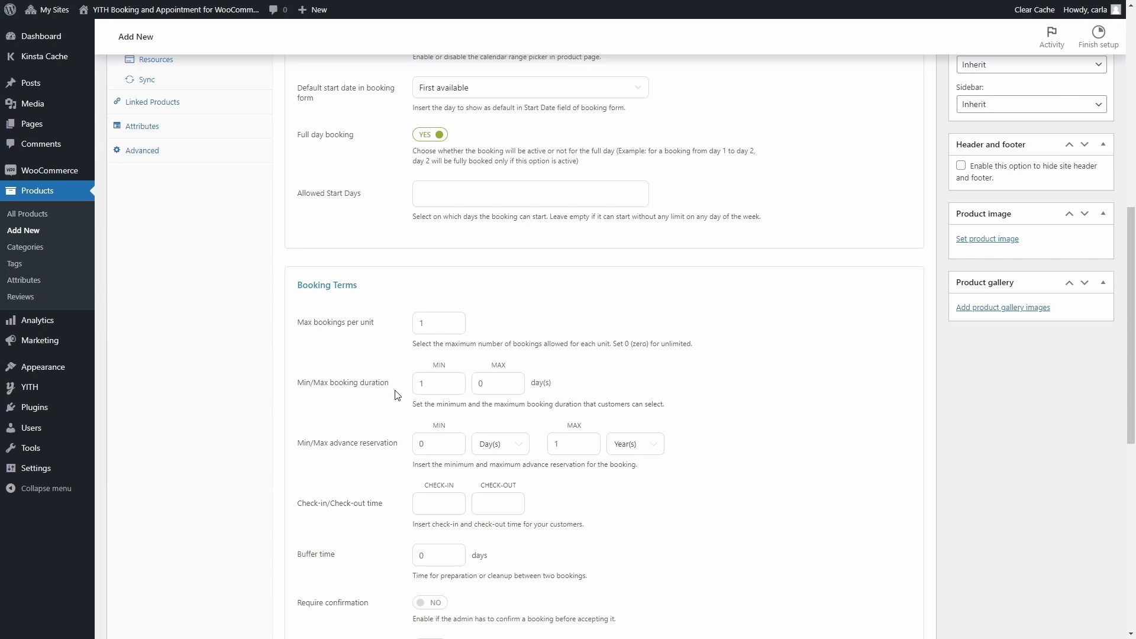
double_click(419, 383)
type("3")
- Switch the booking duration unit to Hour(s) and back to Day(s)
scroll(547, 387, "up", 3)
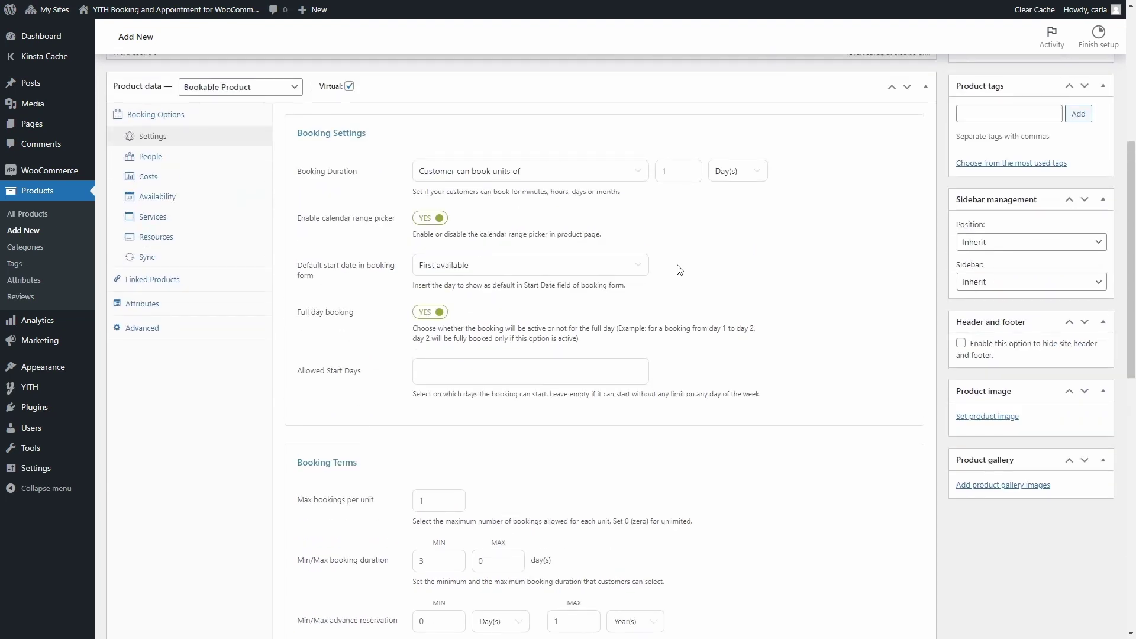
left_click(726, 177)
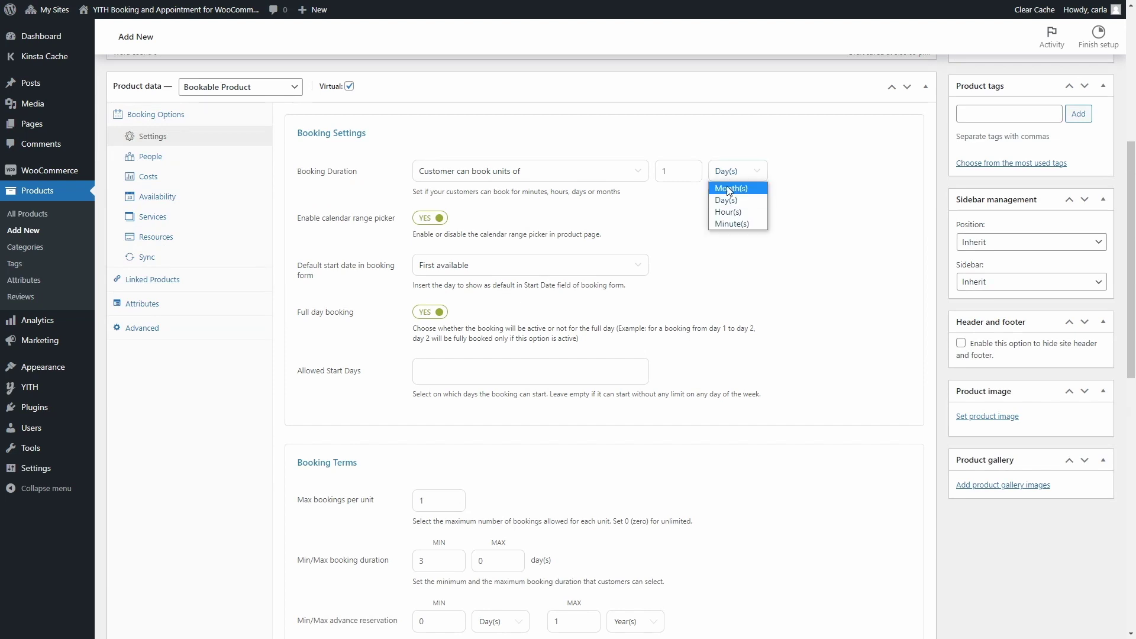
left_click(726, 213)
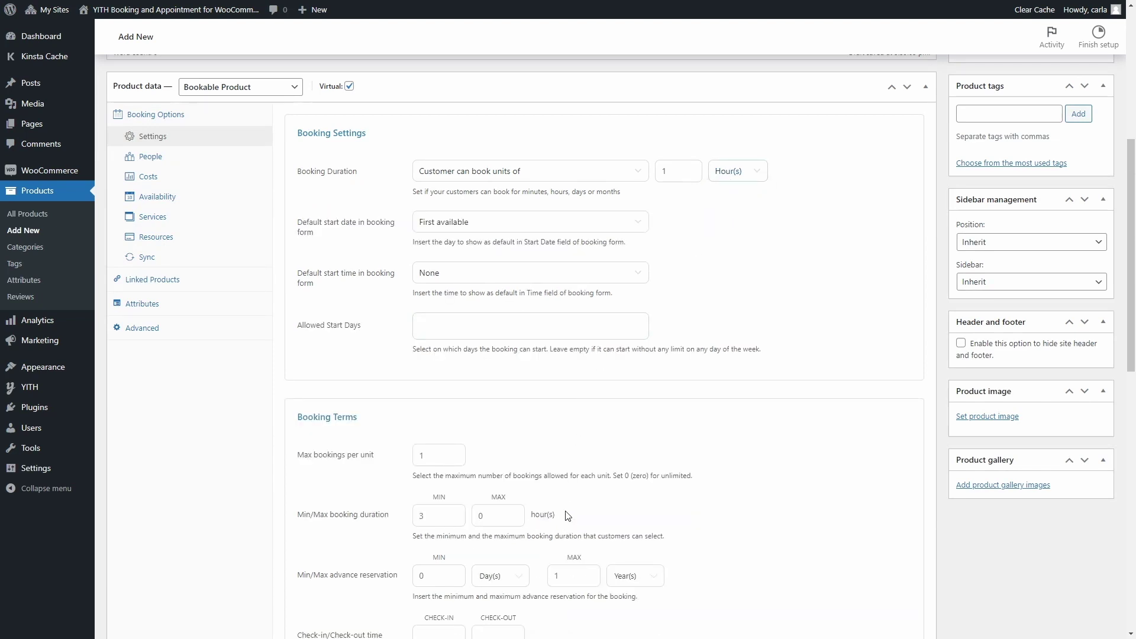
left_click(734, 173)
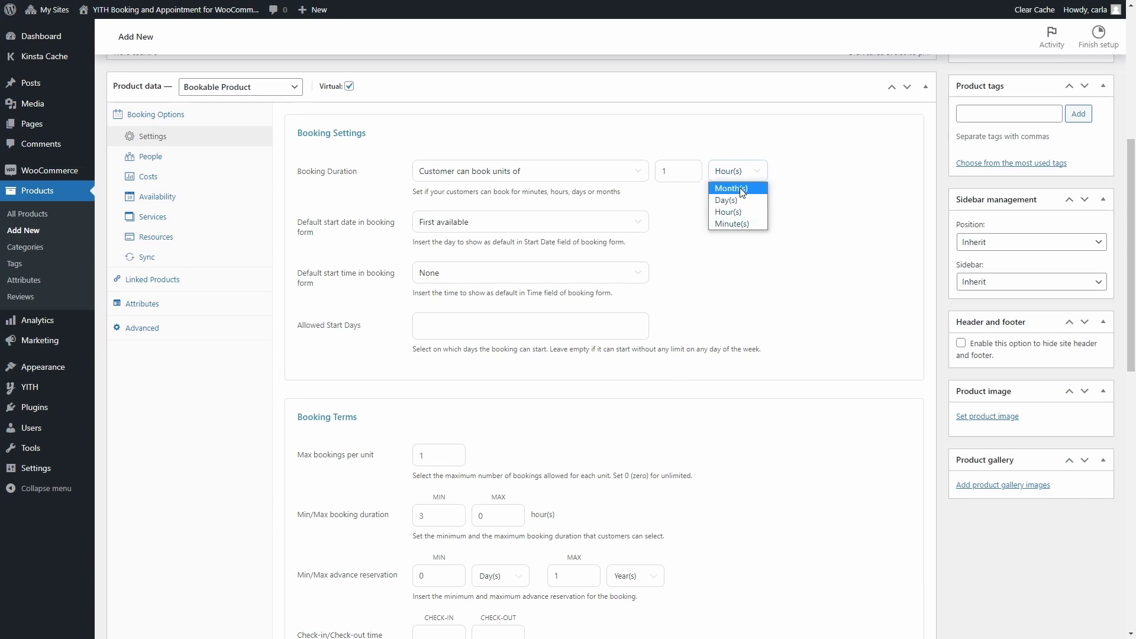
left_click(738, 201)
- Set the advance reservation to a minimum of 5 days and a maximum of 5 months
scroll(738, 205, "down", 4)
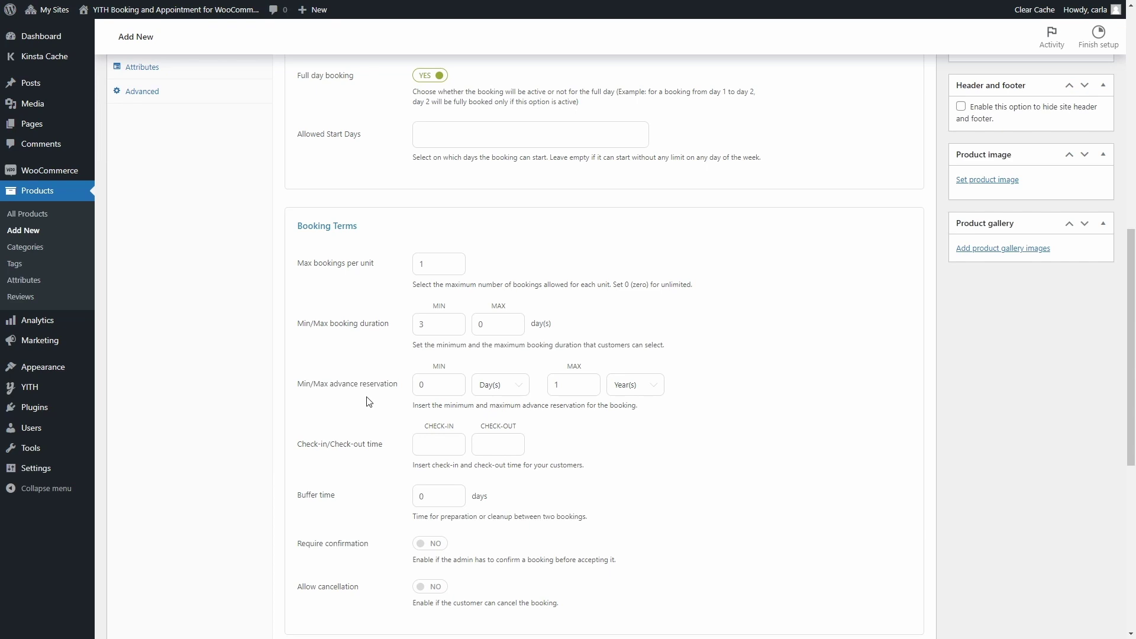
left_click(489, 388)
left_click(490, 388)
double_click(419, 384)
type("5")
left_click(579, 384)
left_click(621, 385)
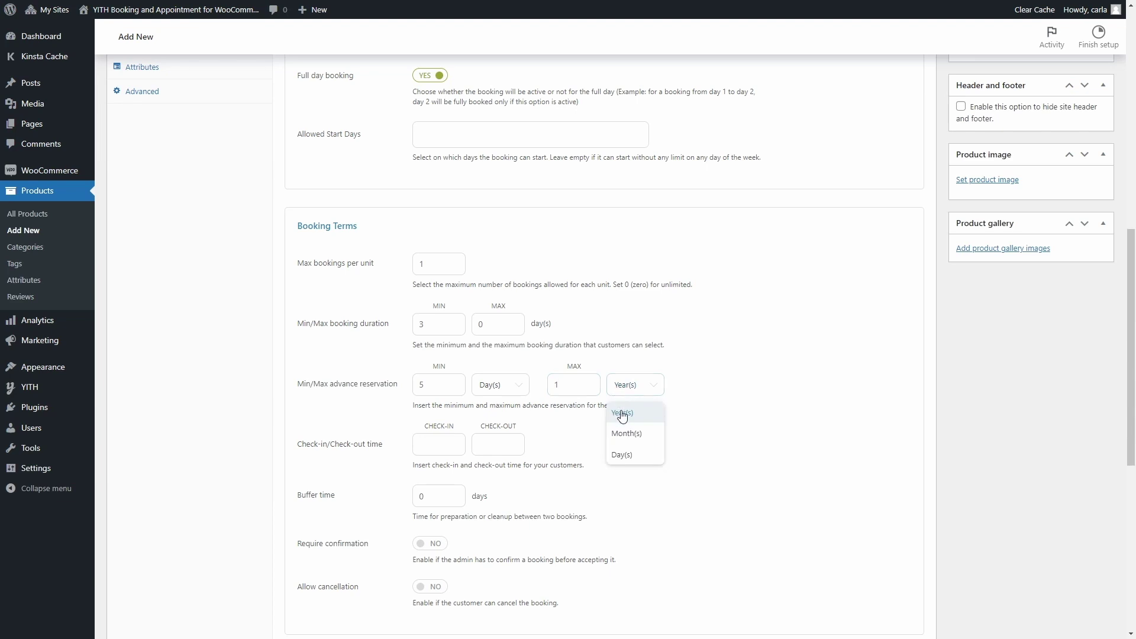
left_click(624, 433)
double_click(551, 388)
type("5")
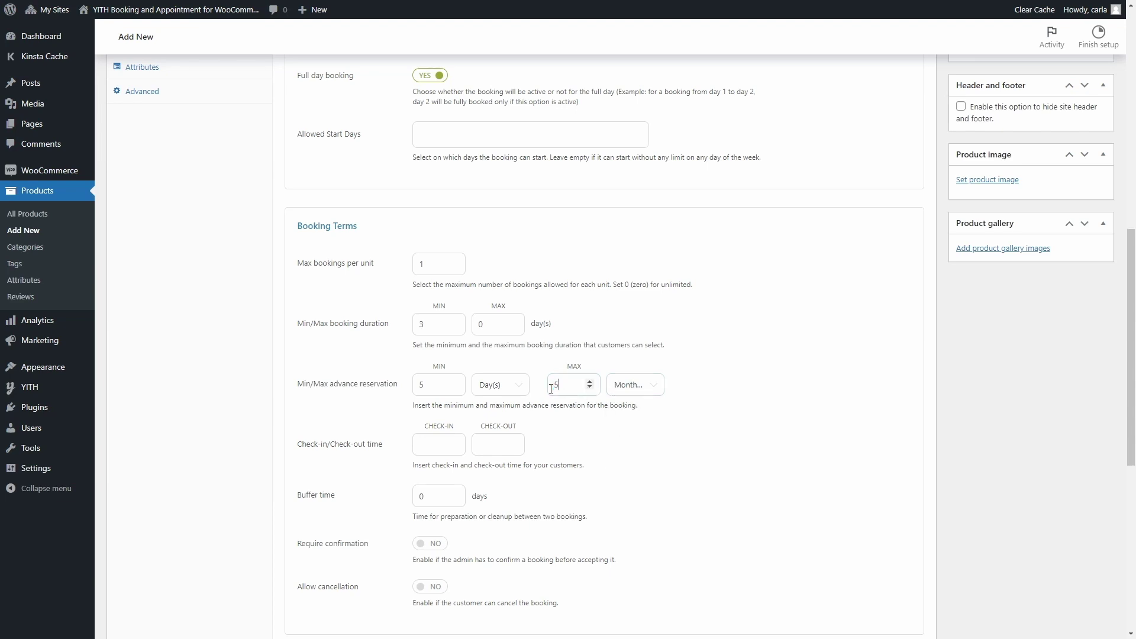
- Set check-in to 12:00 and check-out to 10:00, and allow cancellation up to 2 days before the booking start date
left_click(421, 447)
scroll(421, 447, "down", 2)
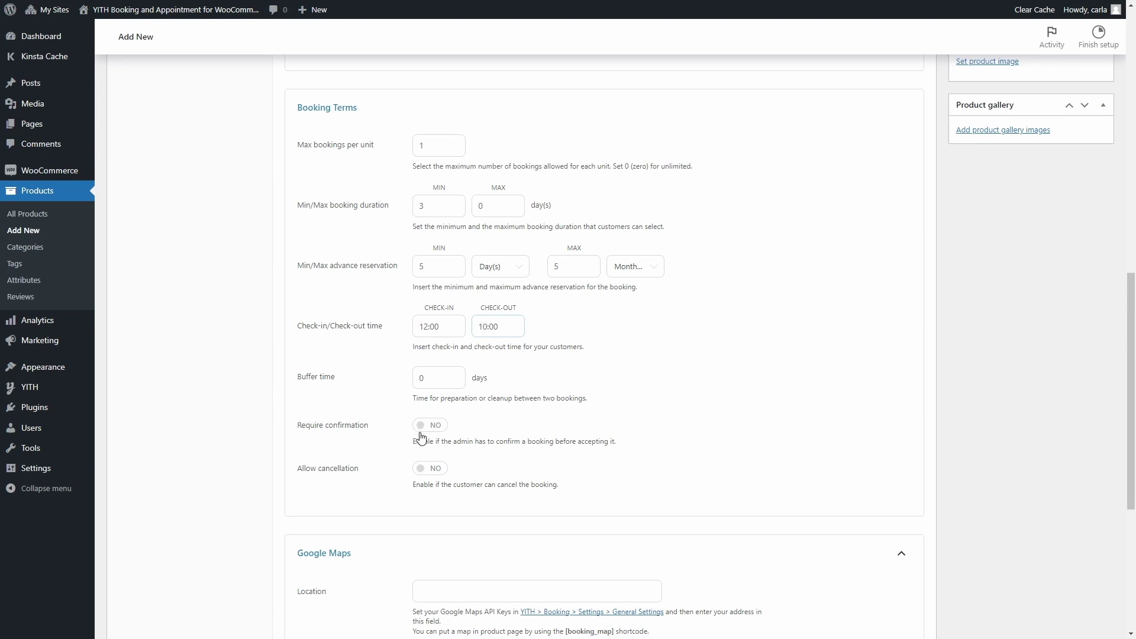
left_click(426, 474)
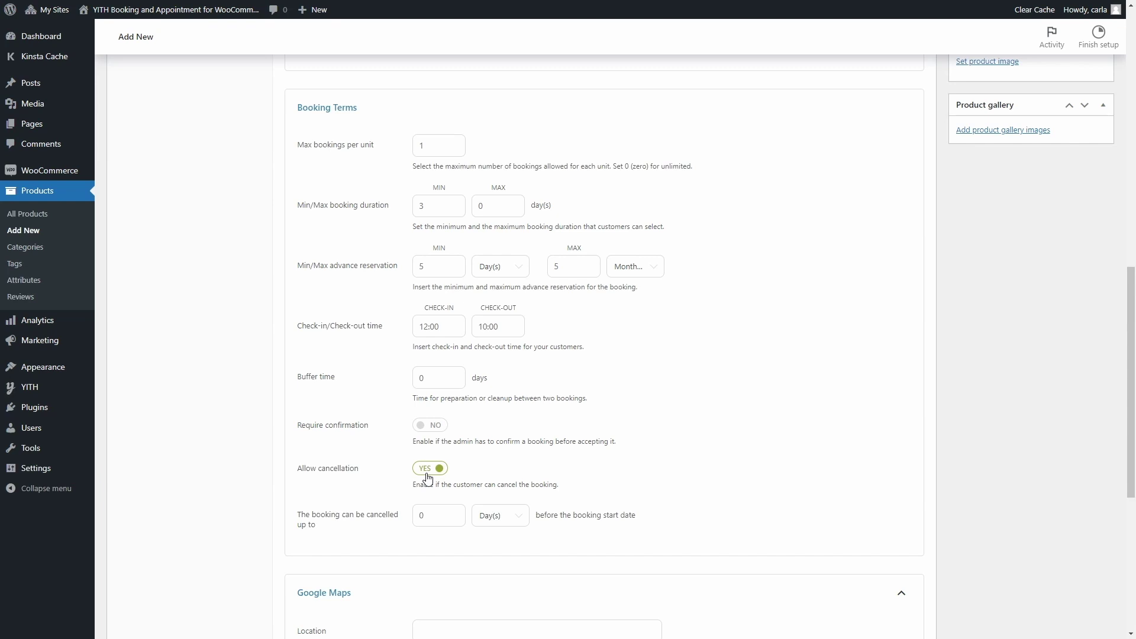
double_click(421, 515)
type("3")
key("BackSpace")
type("2")
- Enable the people option for the product and set the maximum number of people per booking to 8
scroll(385, 473, "down", 3)
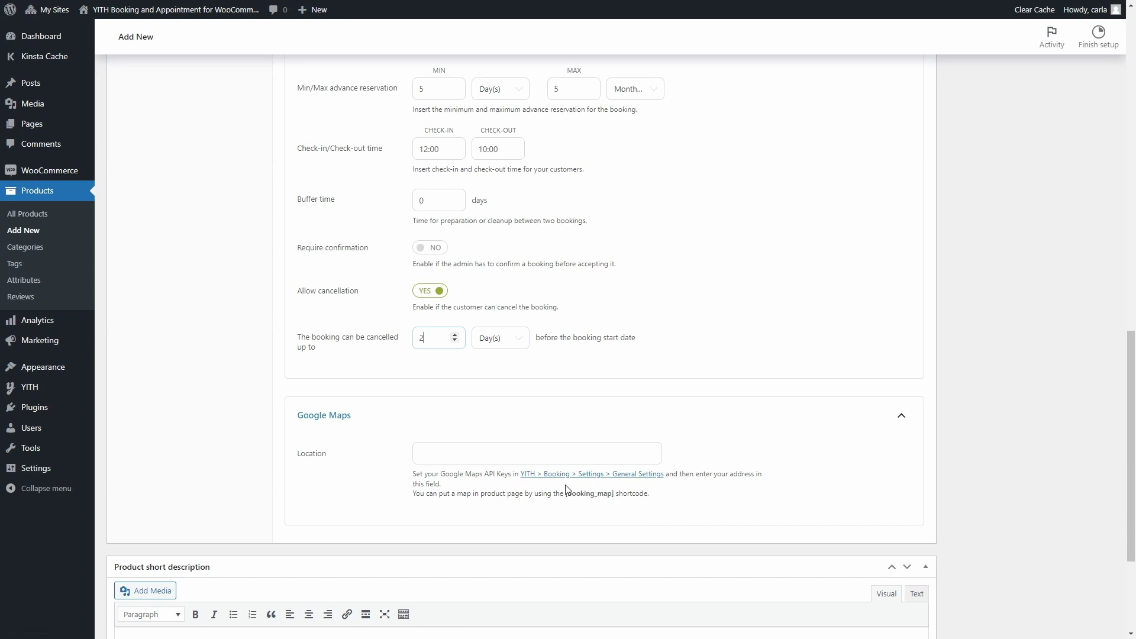
scroll(585, 491, "up", 7)
scroll(587, 493, "up", 4)
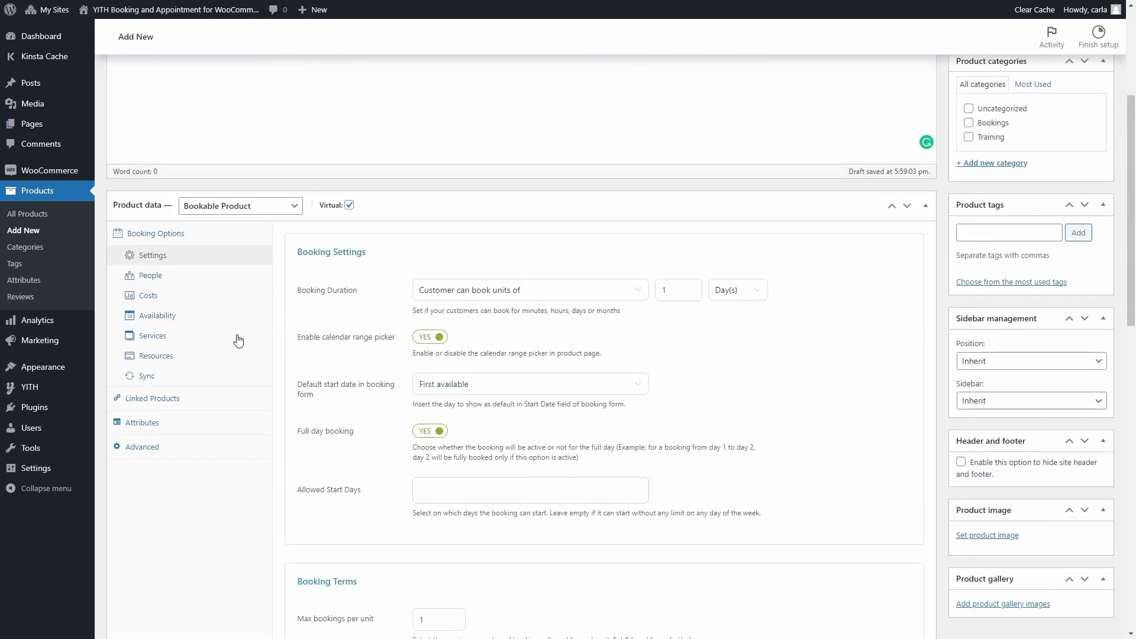
left_click(187, 280)
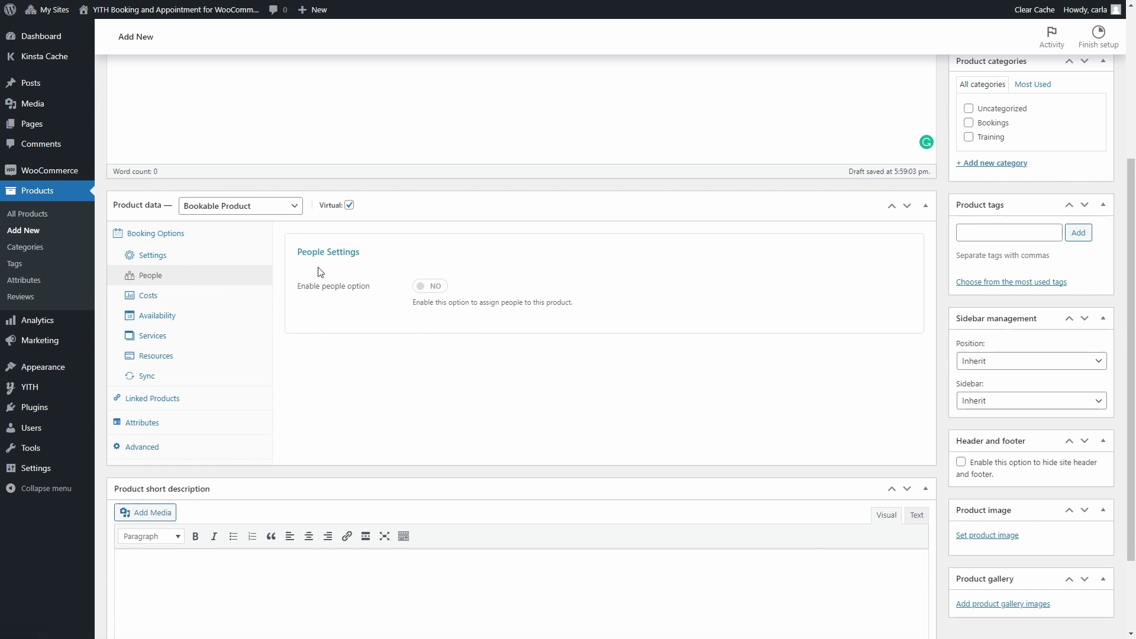
left_click(433, 290)
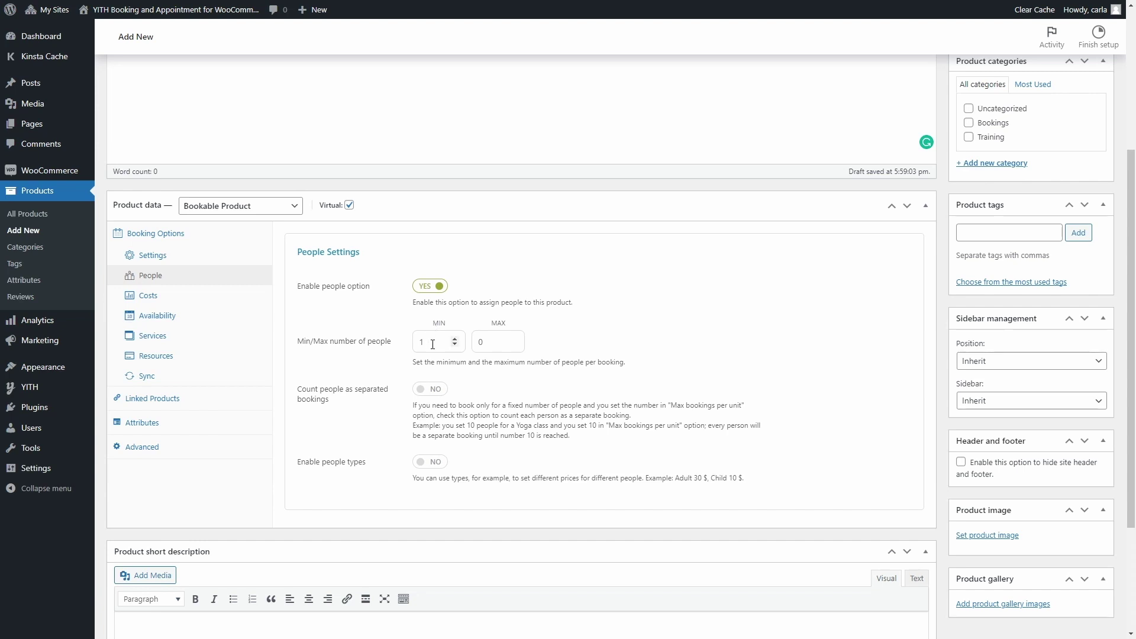
left_click(485, 341)
key("BackSpace")
type("8")
- Count people as separated bookings and enable people types
left_click(441, 395)
left_click(422, 464)
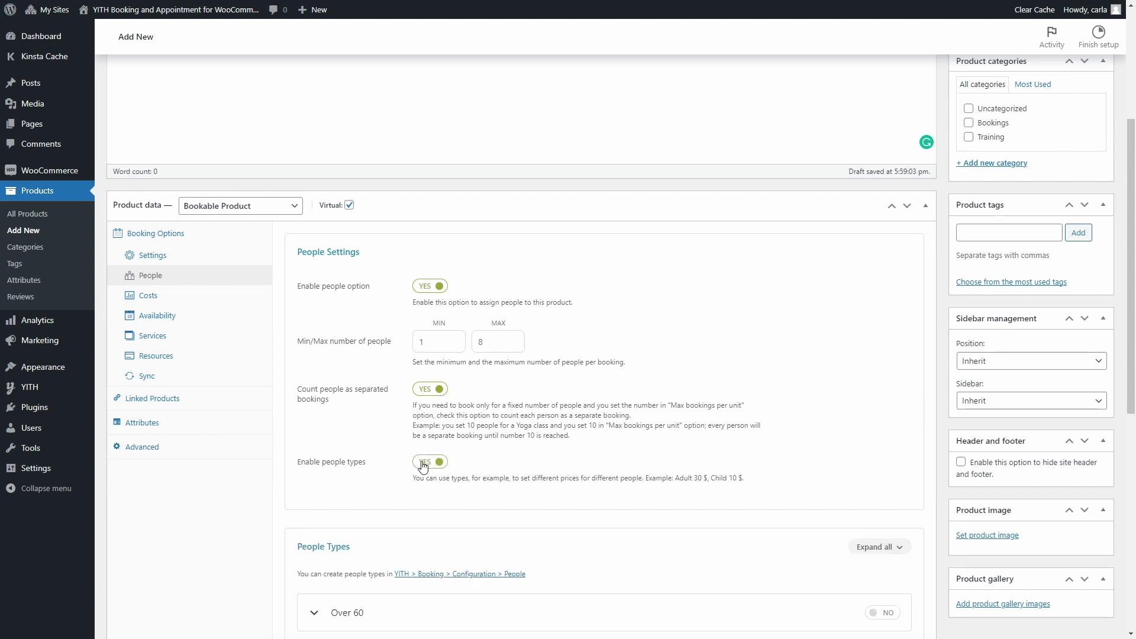
- Enable the Children people type with a maximum of 1 and a base price of 50, and enable the Adult type
scroll(393, 433, "down", 2)
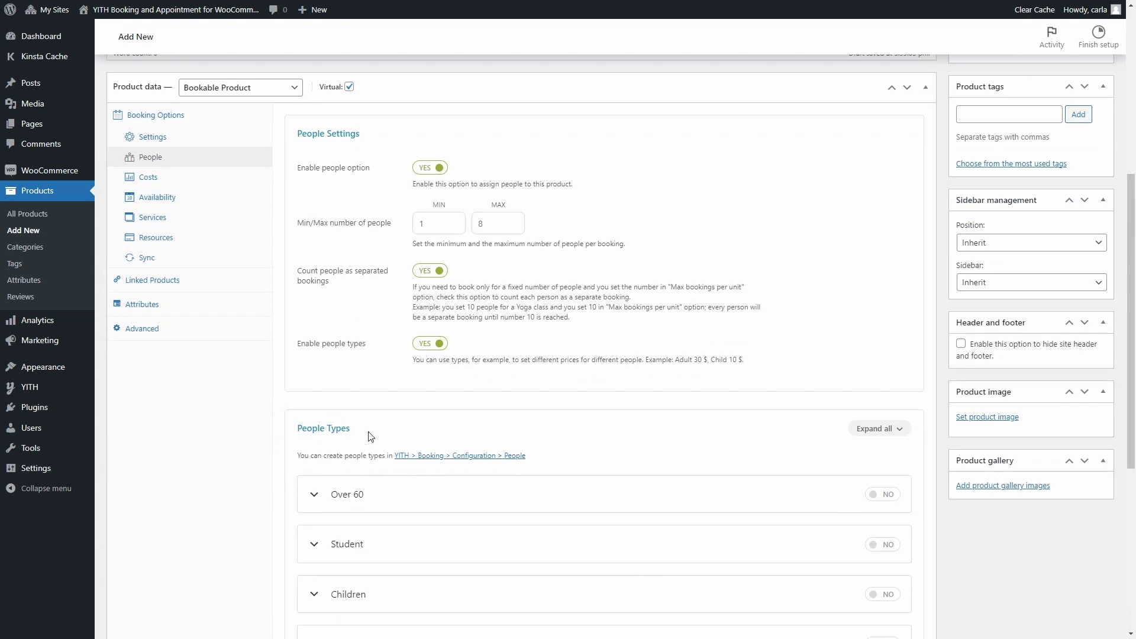
scroll(369, 433, "down", 2)
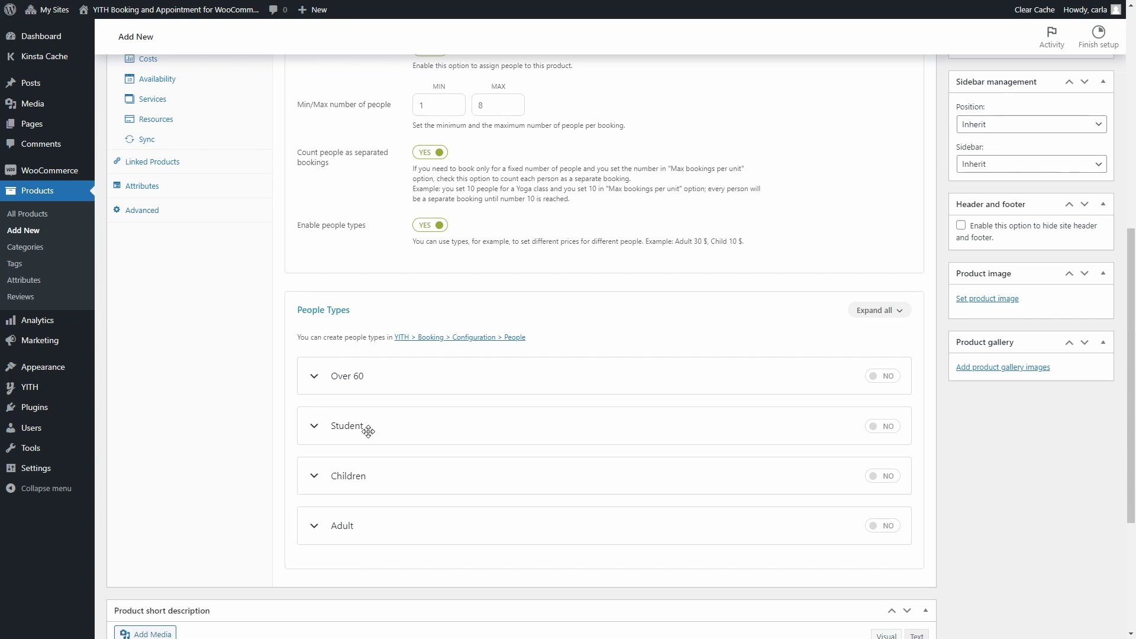
left_click(319, 479)
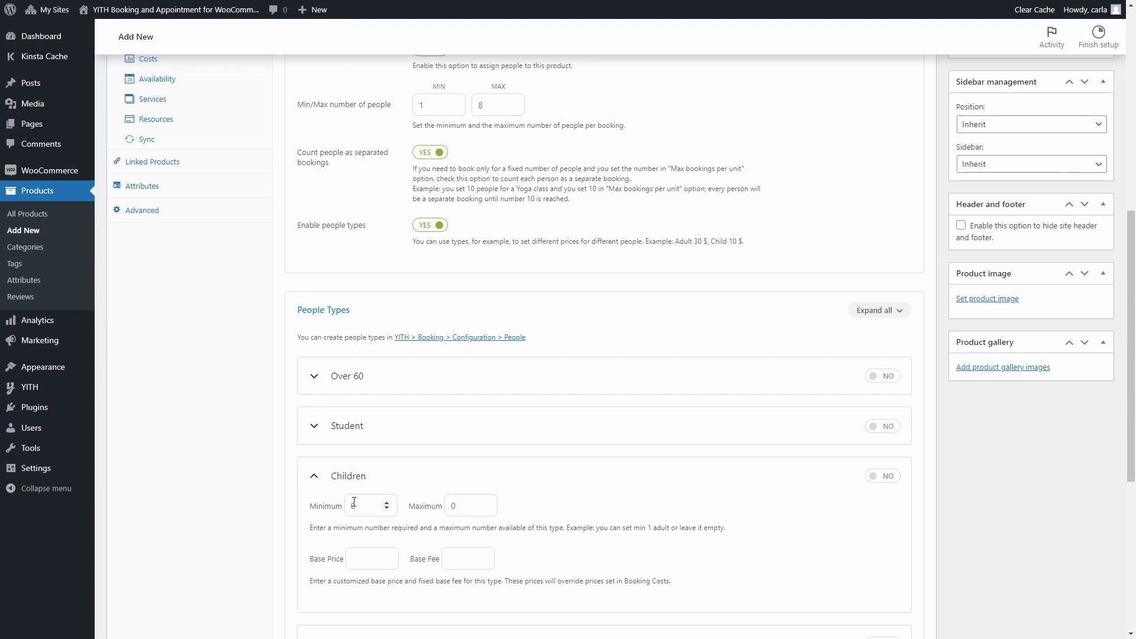
double_click(448, 507)
type("2")
scroll(446, 507, "down", 2)
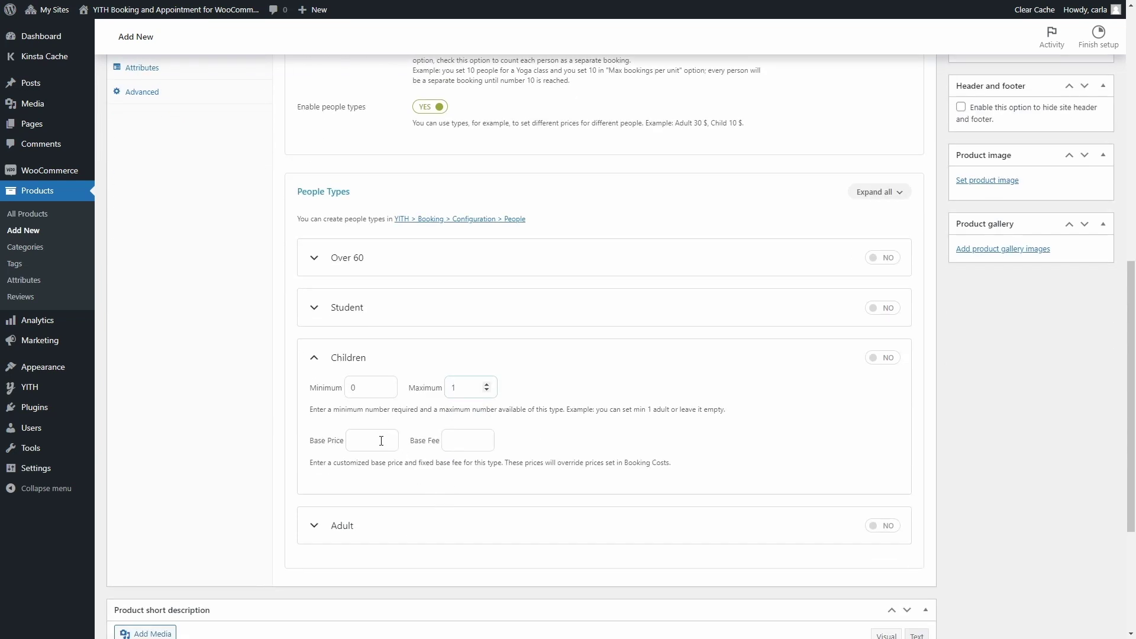
left_click(381, 441)
type("50")
left_click(891, 362)
left_click(882, 526)
- In the booking costs, turn multiplying the base price by the number of people on and off again
scroll(882, 527, "up", 5)
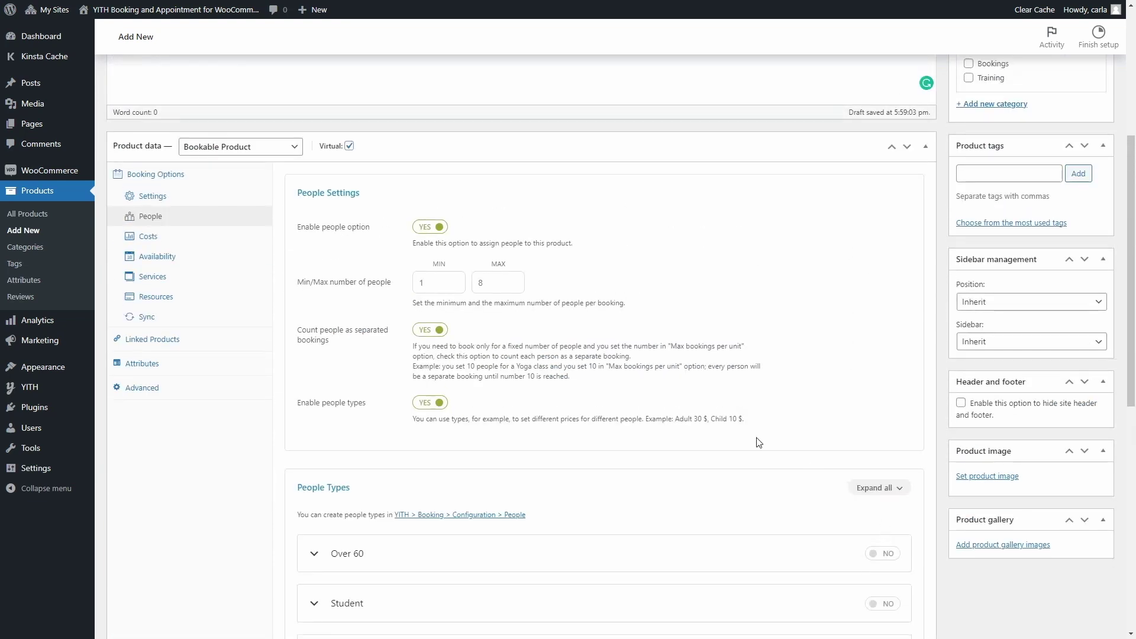
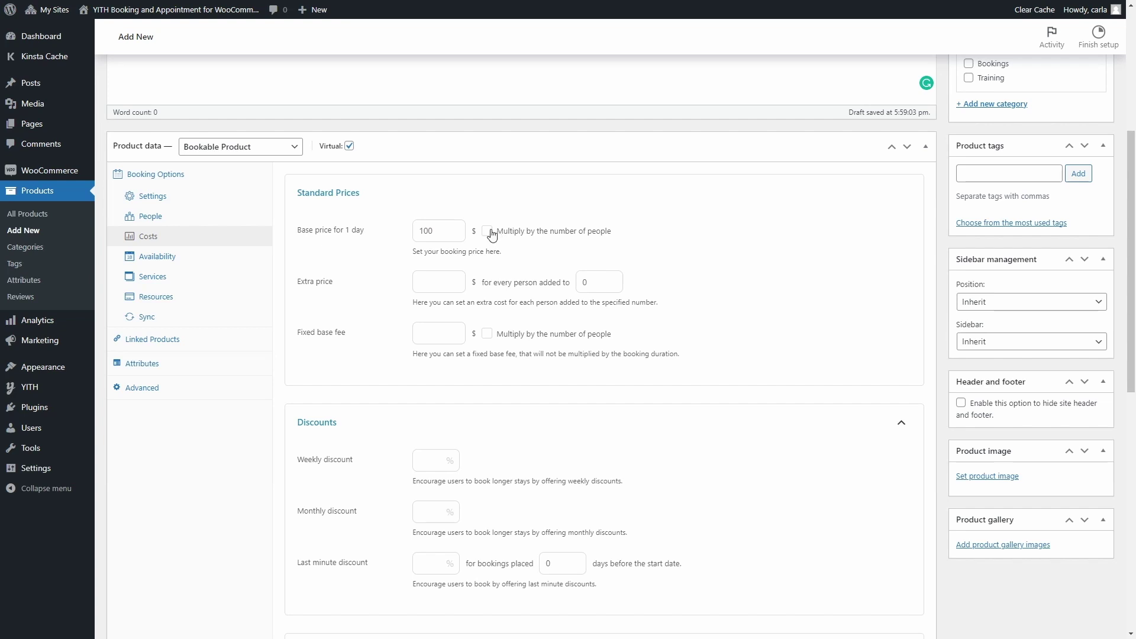
left_click(487, 231)
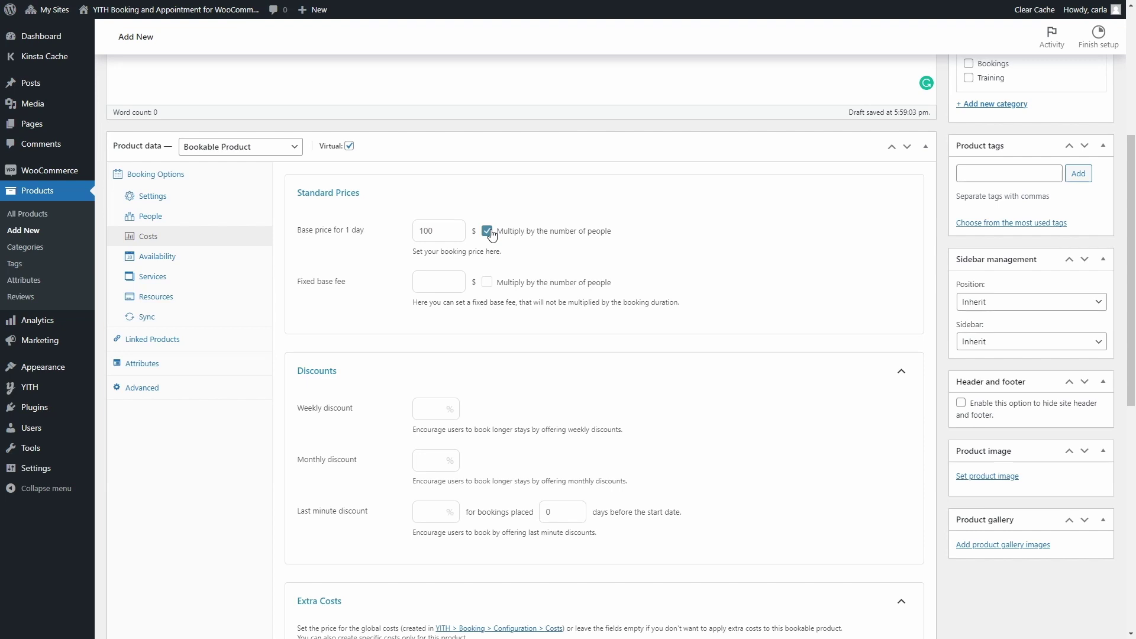
left_click(491, 234)
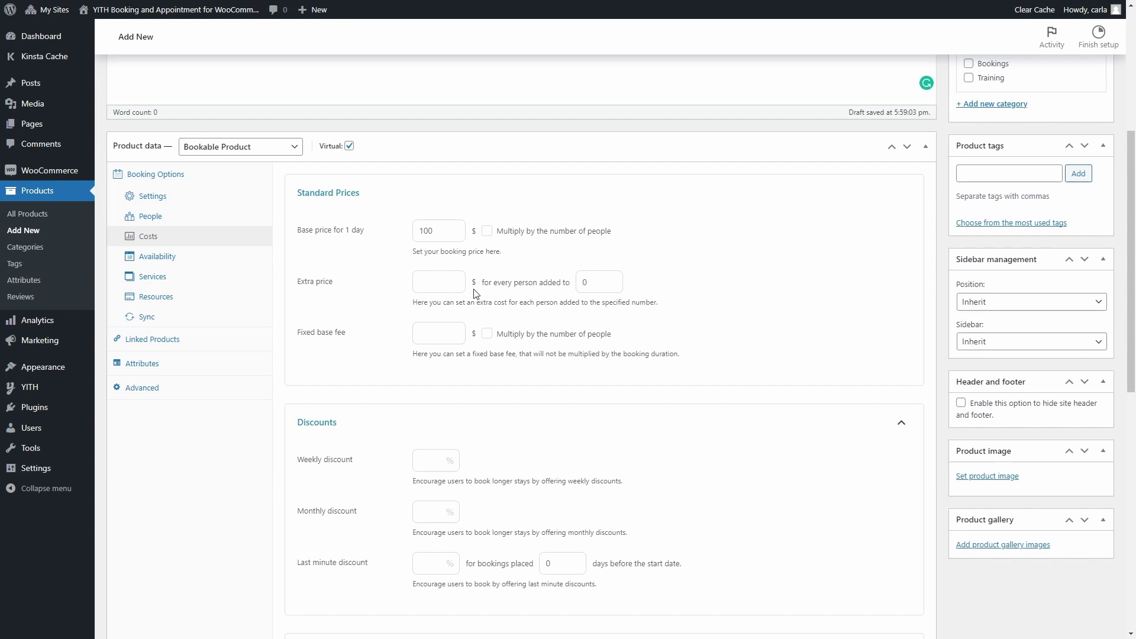
- Set an extra price of $20 for every person added to 2, and a fixed base fee of $5
left_click(454, 280)
type("20")
double_click(586, 283)
type("2")
type("5")
- Set a 10% last minute discount for bookings placed 2 days before the start date
scroll(481, 366, "down", 3)
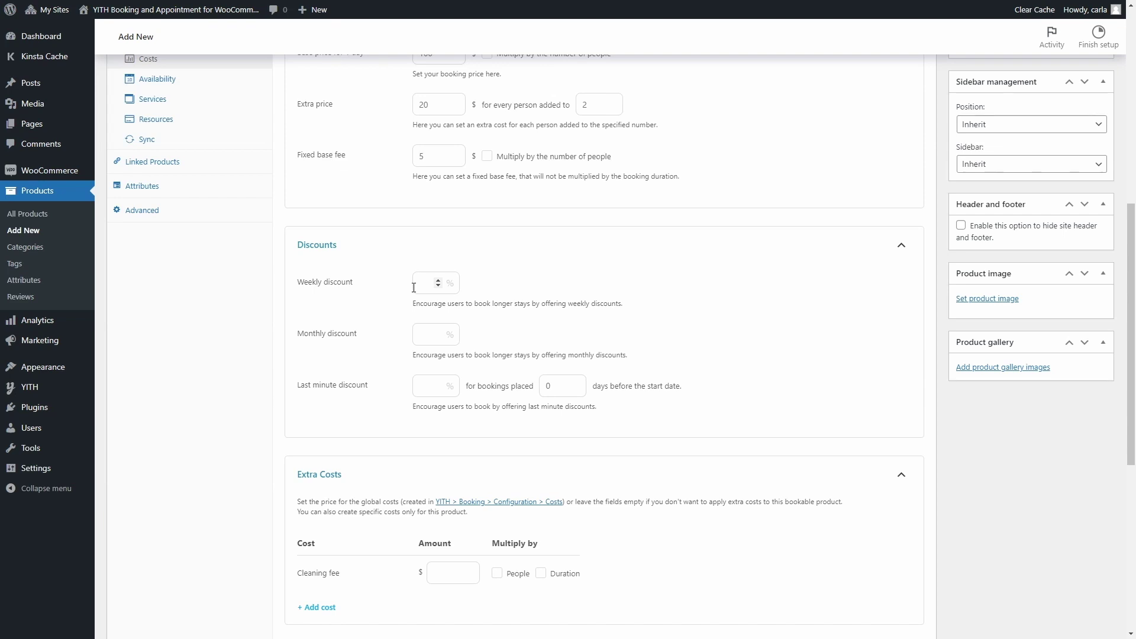
left_click(416, 388)
type("10")
left_click(558, 384)
- Set the cleaning fee to $10 and multiply it by the duration
scroll(558, 384, "down", 5)
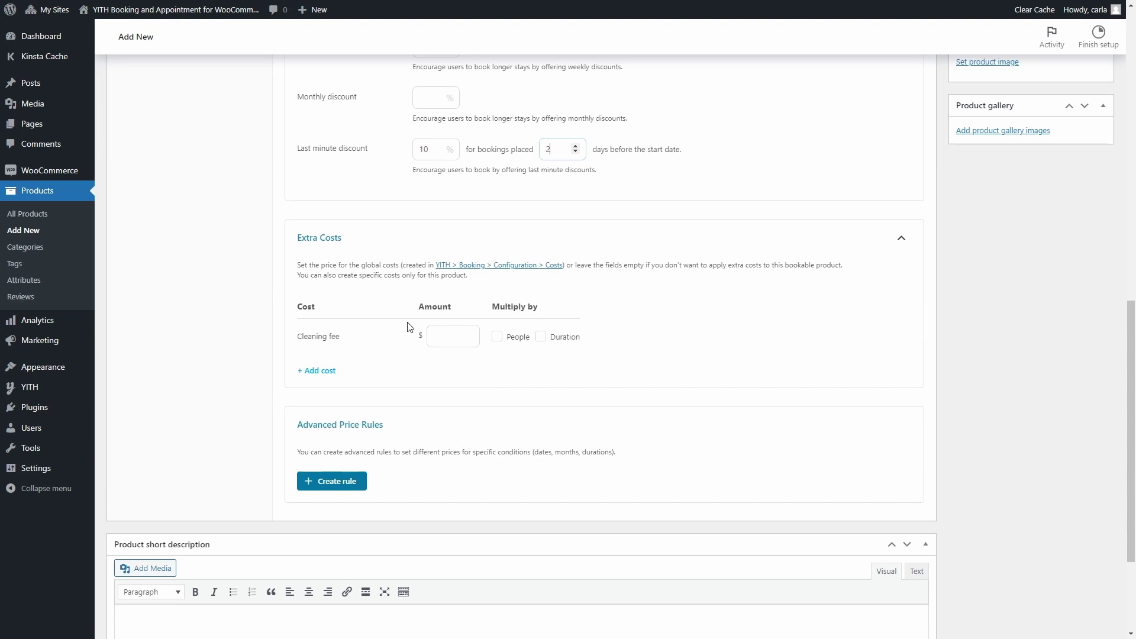
left_click(442, 338)
type("10")
left_click(541, 337)
- Add an extra cost named Service tax with an amount of $2
left_click(326, 371)
left_click(329, 370)
type("Service tax")
key("Tab")
type("2")
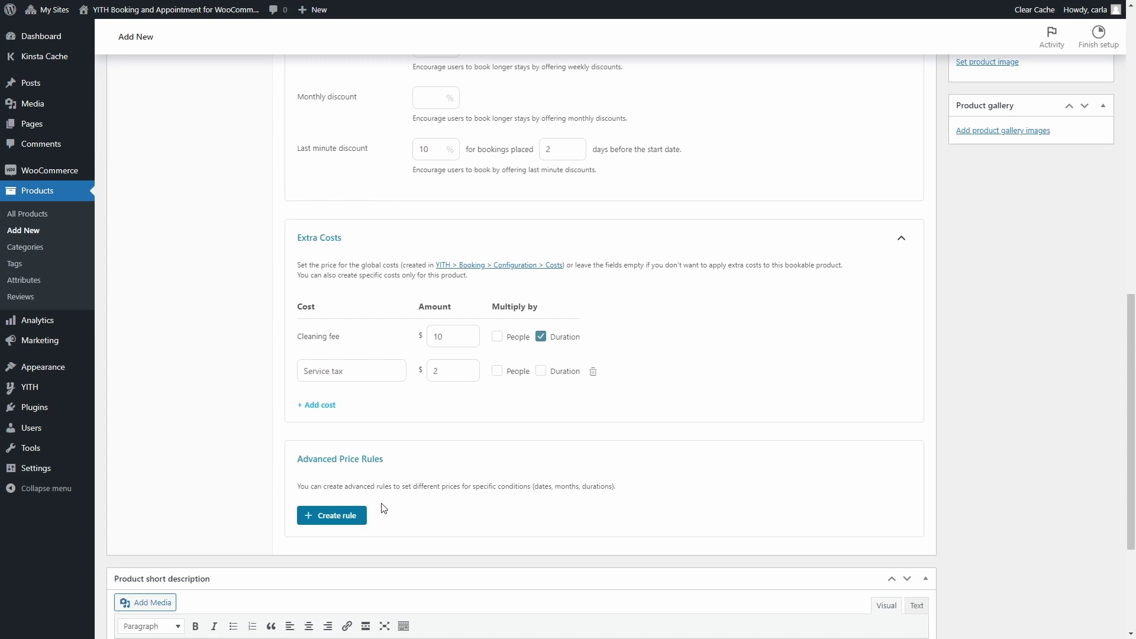
- Create an advanced price rule named "10% off" with a range of months condition from April to May
left_click(342, 516)
scroll(332, 519, "down", 7)
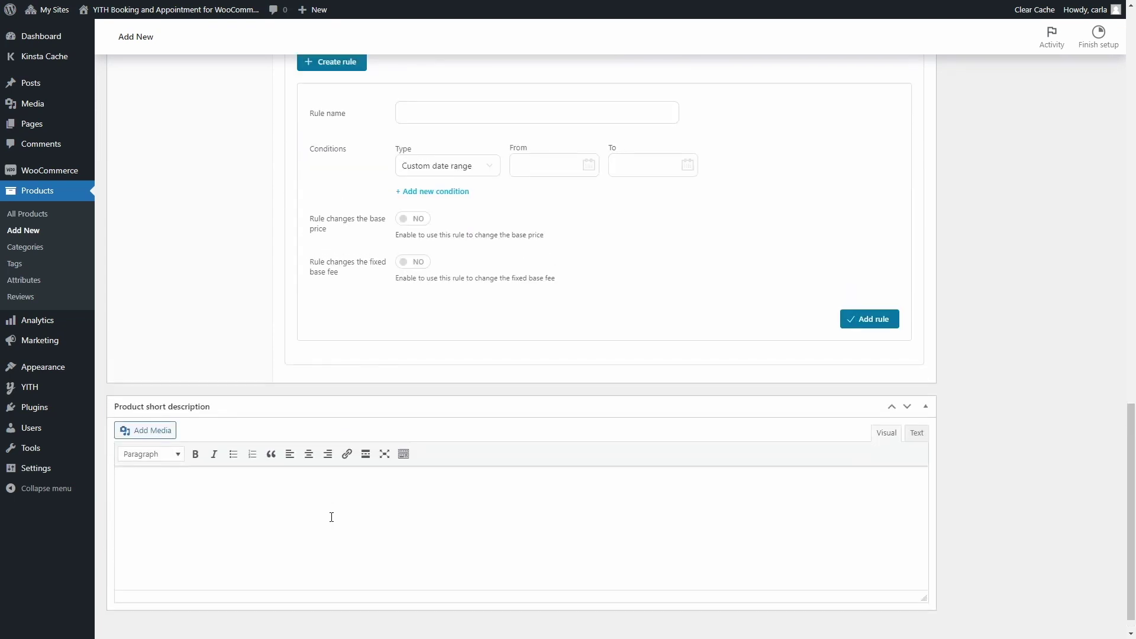
scroll(331, 517, "up", 1)
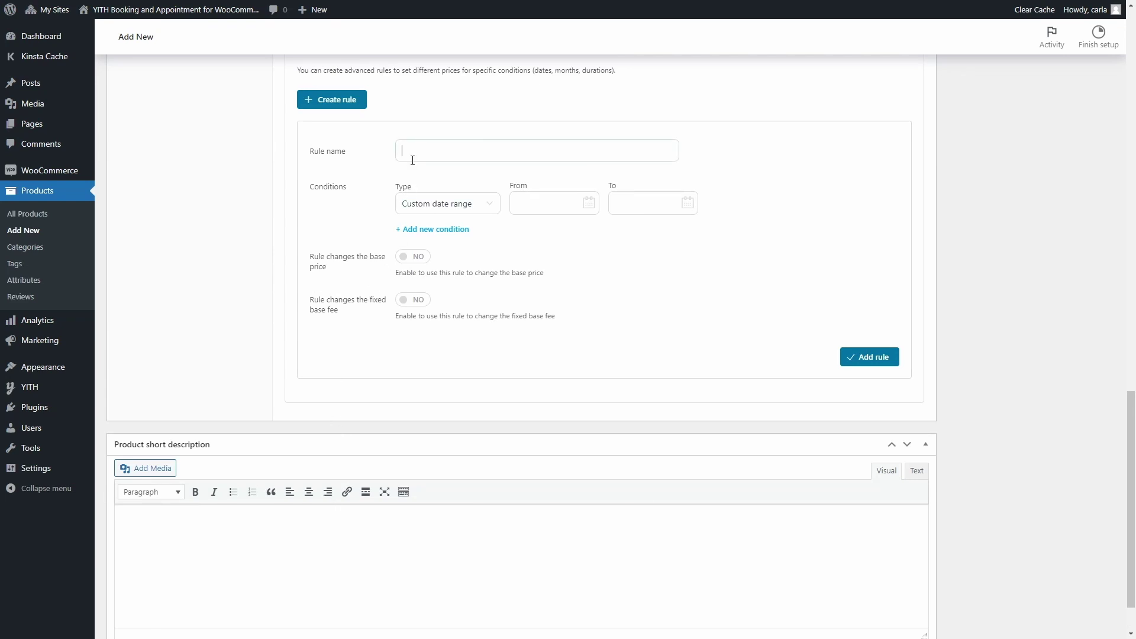
type("10% off")
left_click(465, 209)
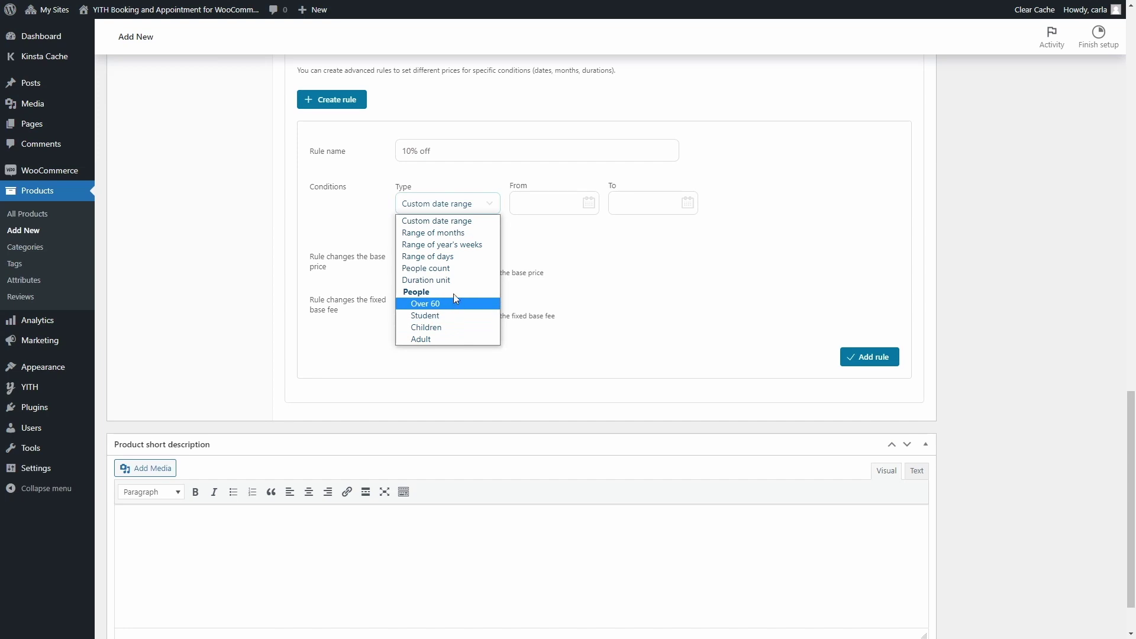
left_click(460, 236)
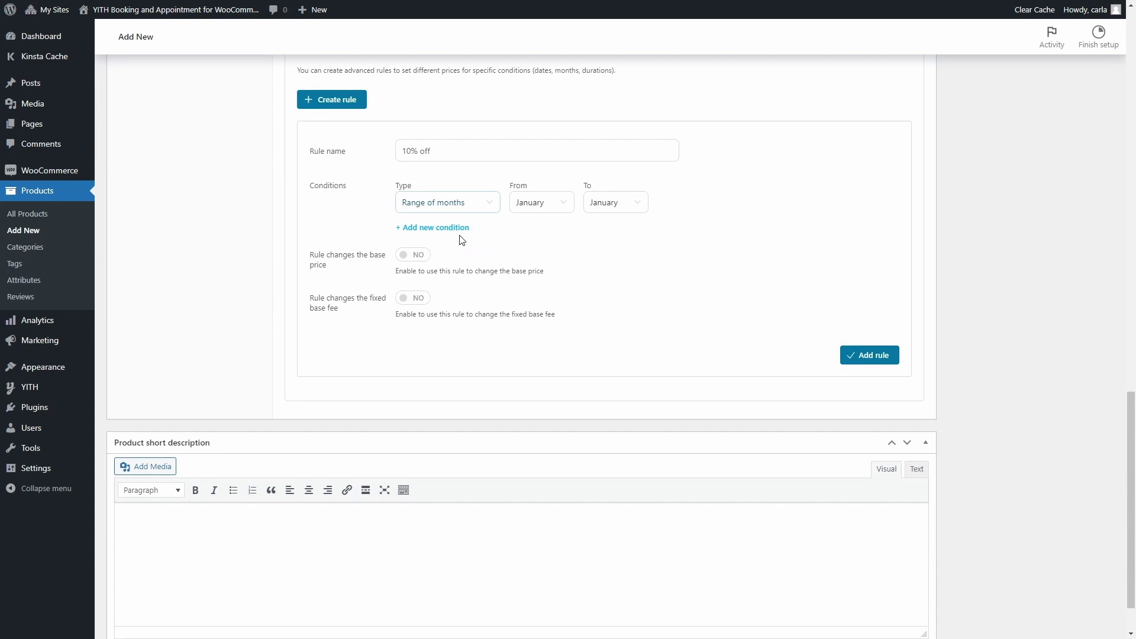
left_click(543, 204)
left_click(540, 257)
left_click(629, 204)
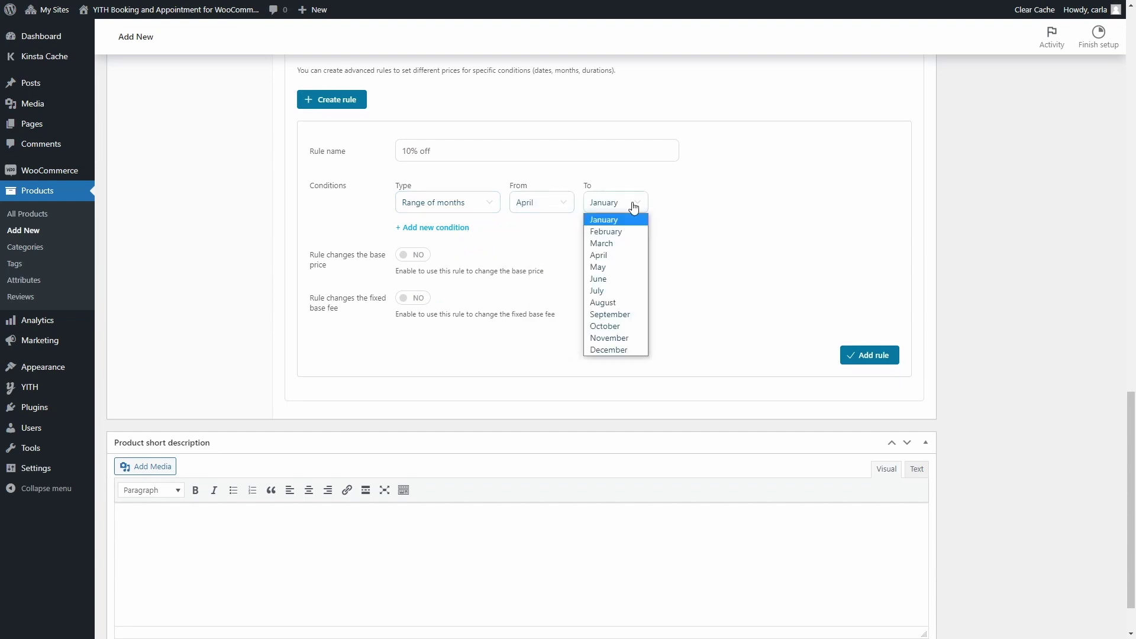
left_click(626, 268)
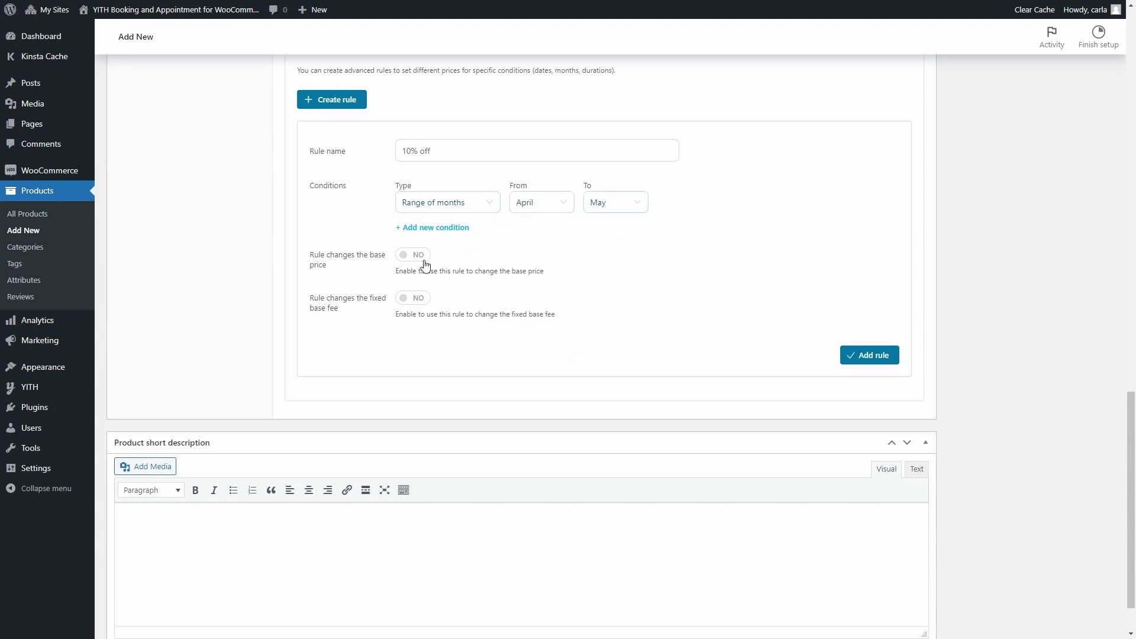
- Make the rule decrease the base price for 1 day by 10 percent and add the rule
left_click(406, 256)
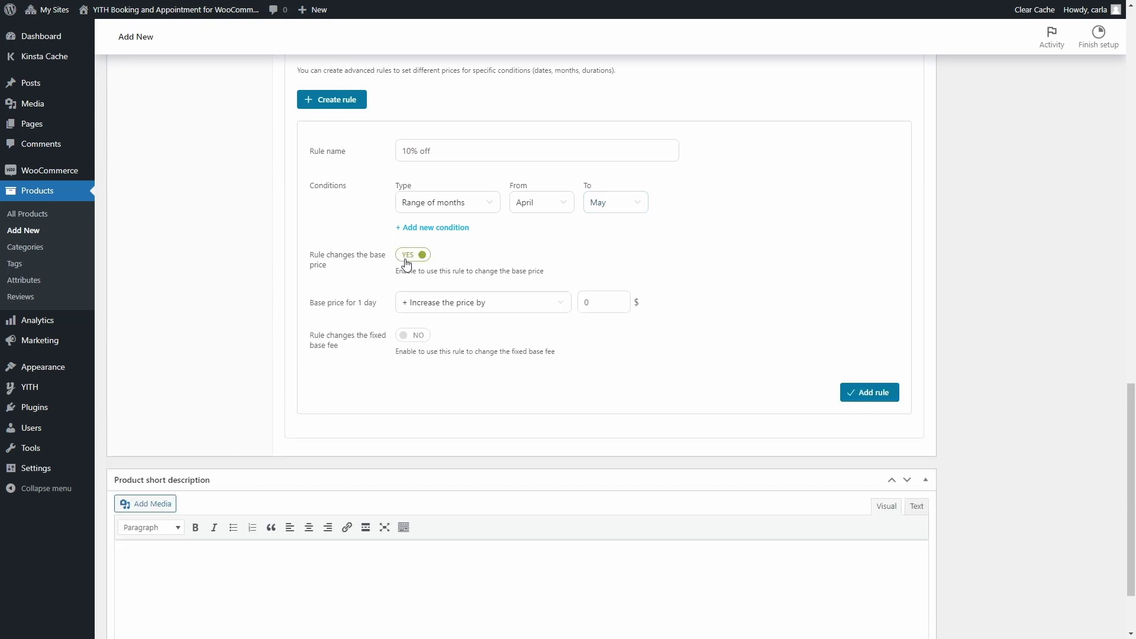
left_click(436, 308)
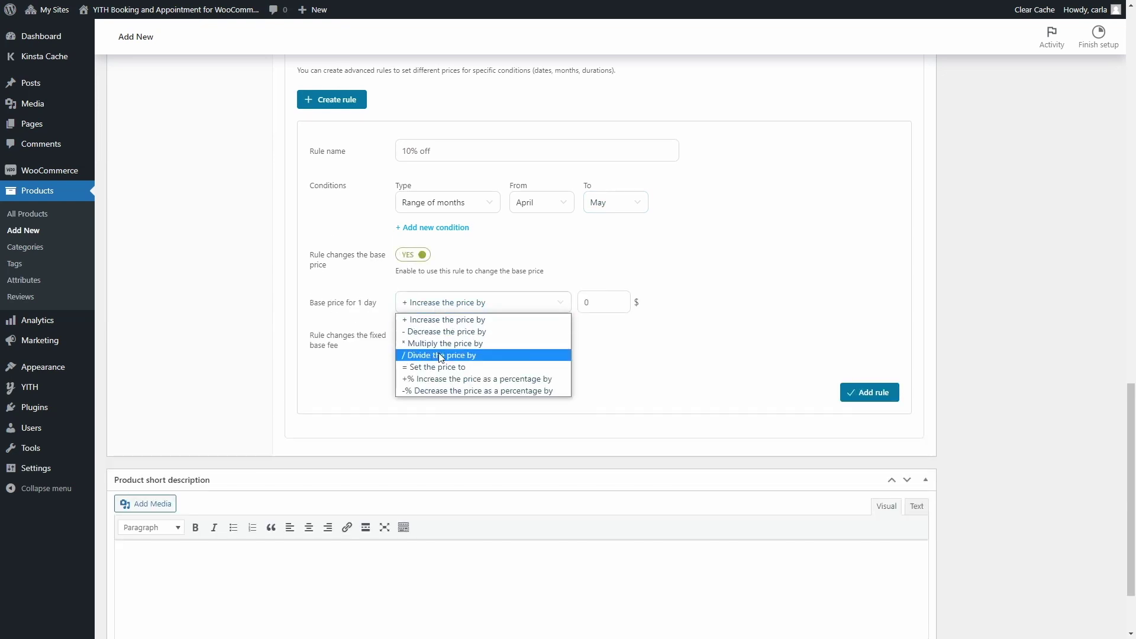
left_click(439, 393)
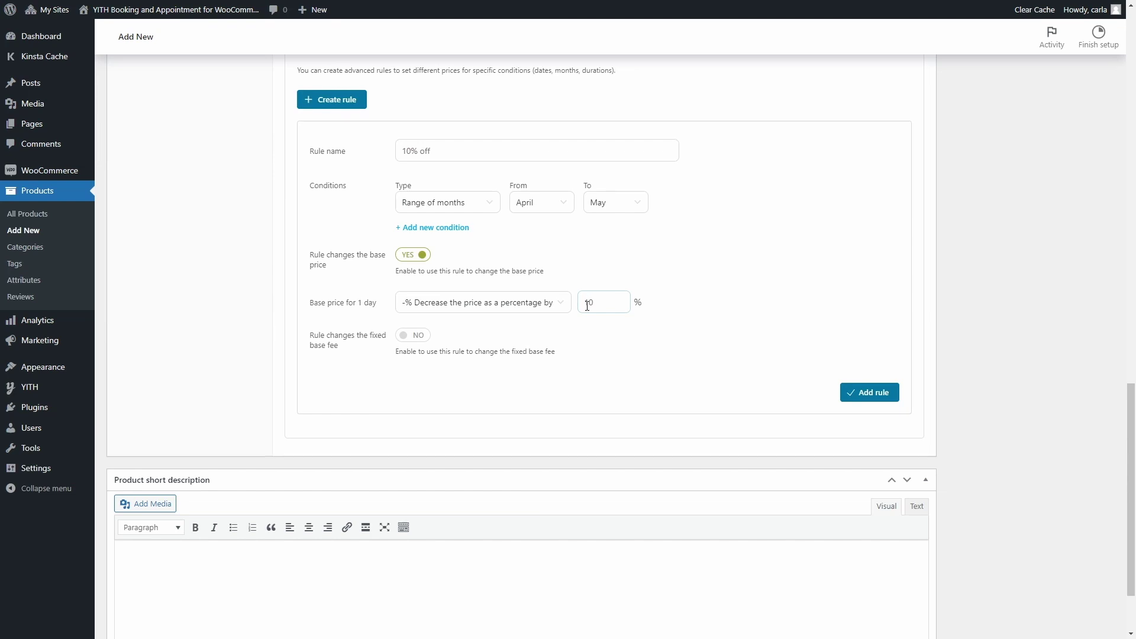
left_click(870, 393)
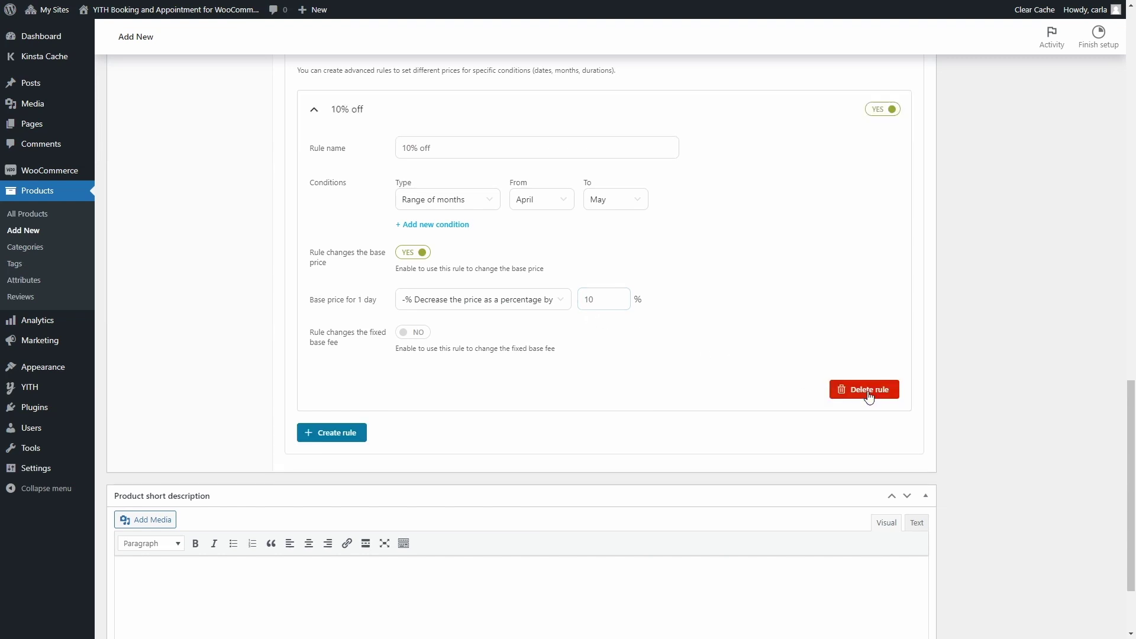
- In the product's default availability, add an option for specific days that sets Monday as not bookable
scroll(477, 406, "up", 4)
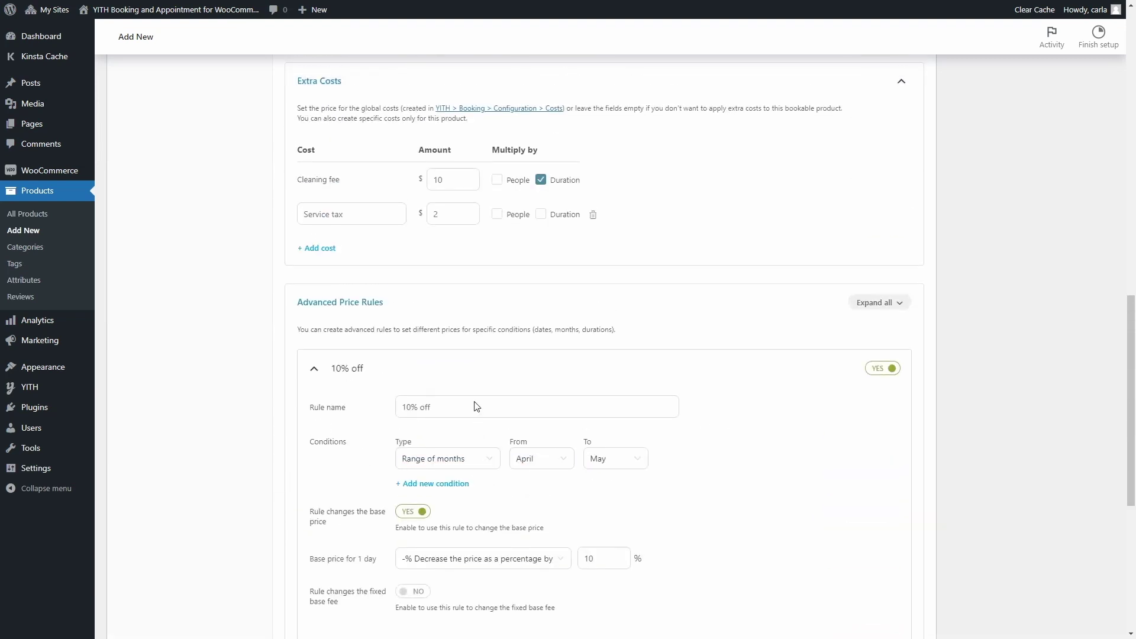
scroll(477, 406, "up", 10)
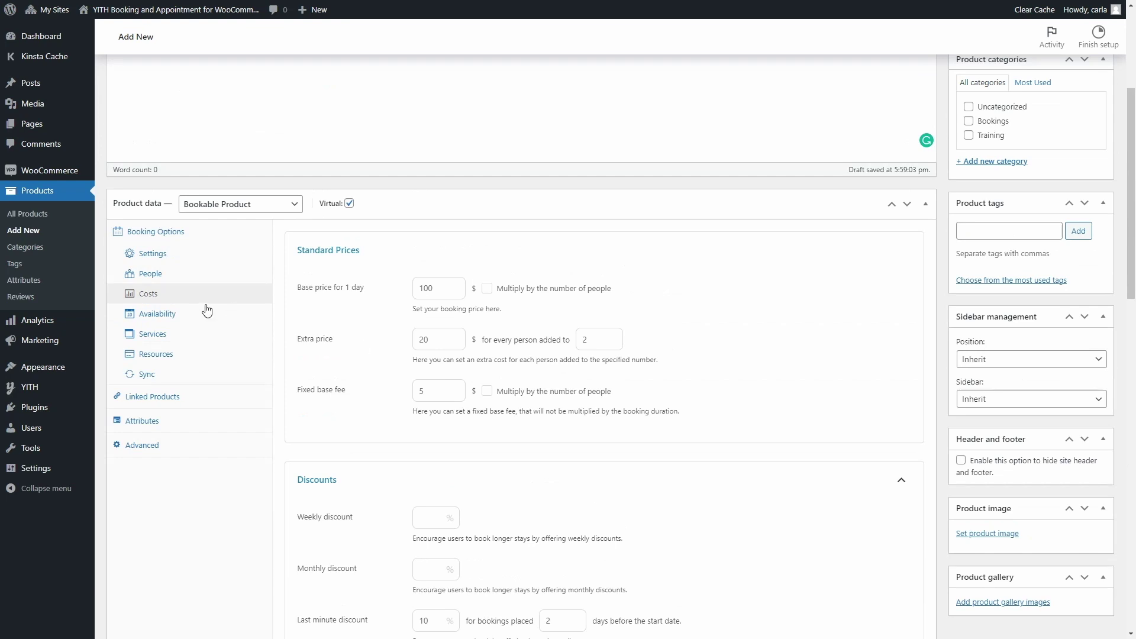
left_click(183, 317)
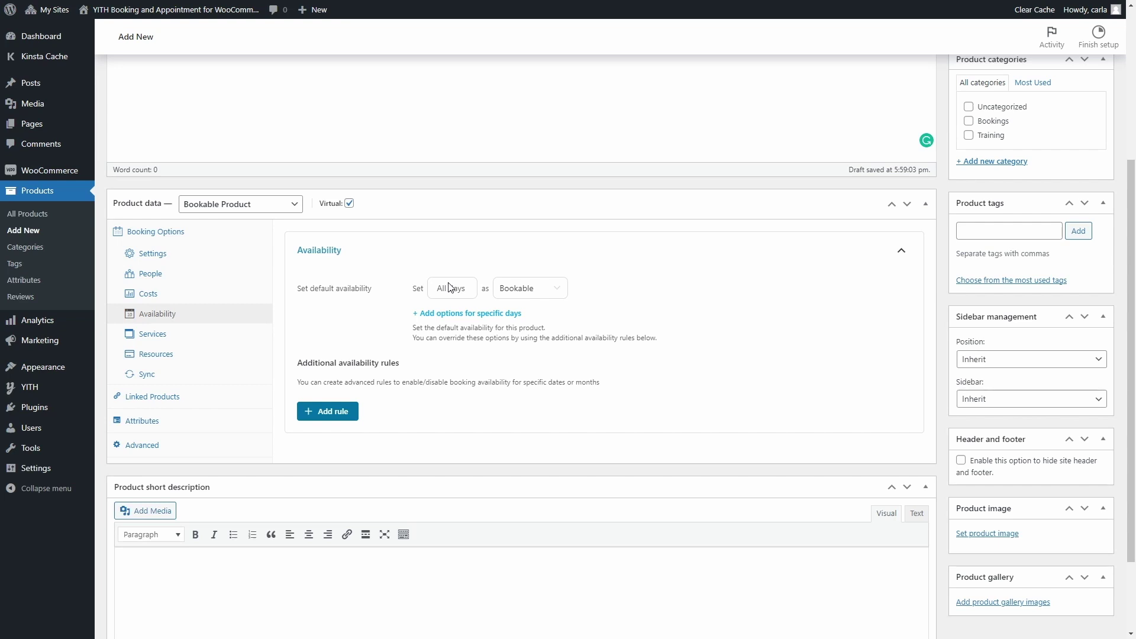
left_click(454, 316)
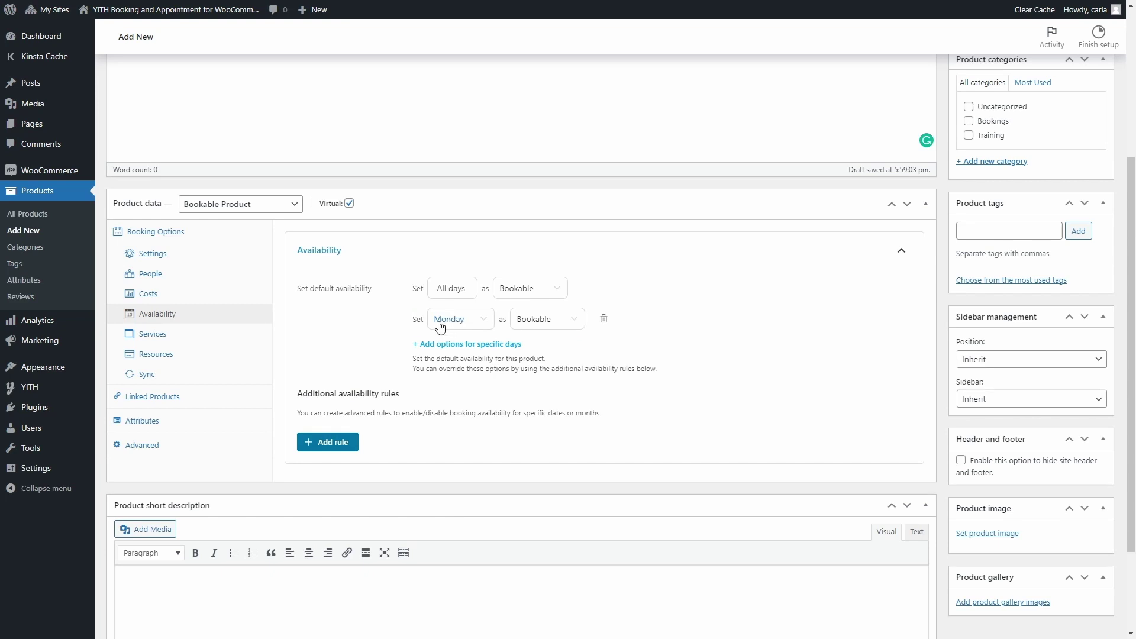
left_click(533, 320)
left_click(536, 348)
- Create an additional availability rule named "Christmas break" that applies from 24 December to 25 December
left_click(348, 441)
scroll(349, 446, "down", 5)
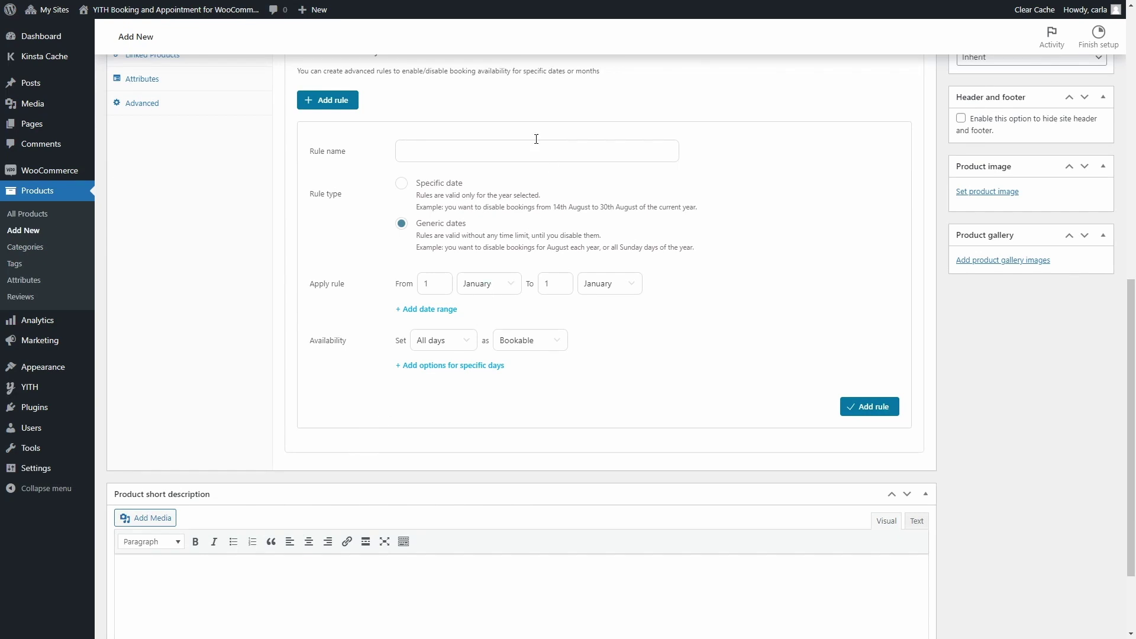
type("Christmas break")
double_click(426, 288)
type("24")
left_click(483, 283)
left_click(484, 430)
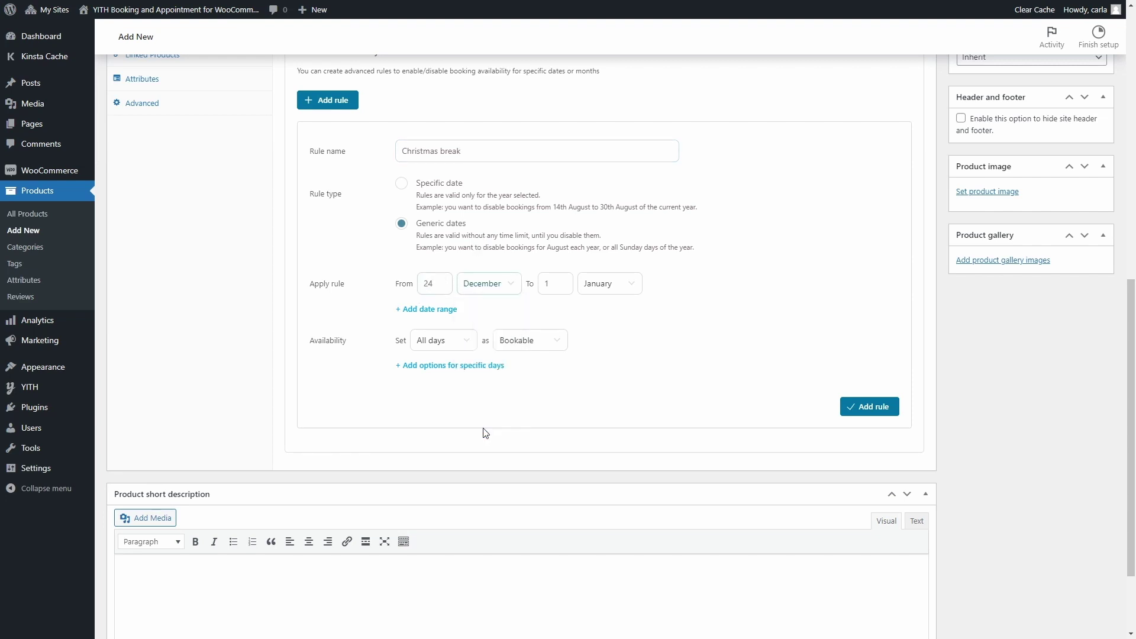
double_click(547, 283)
type("25")
left_click(626, 287)
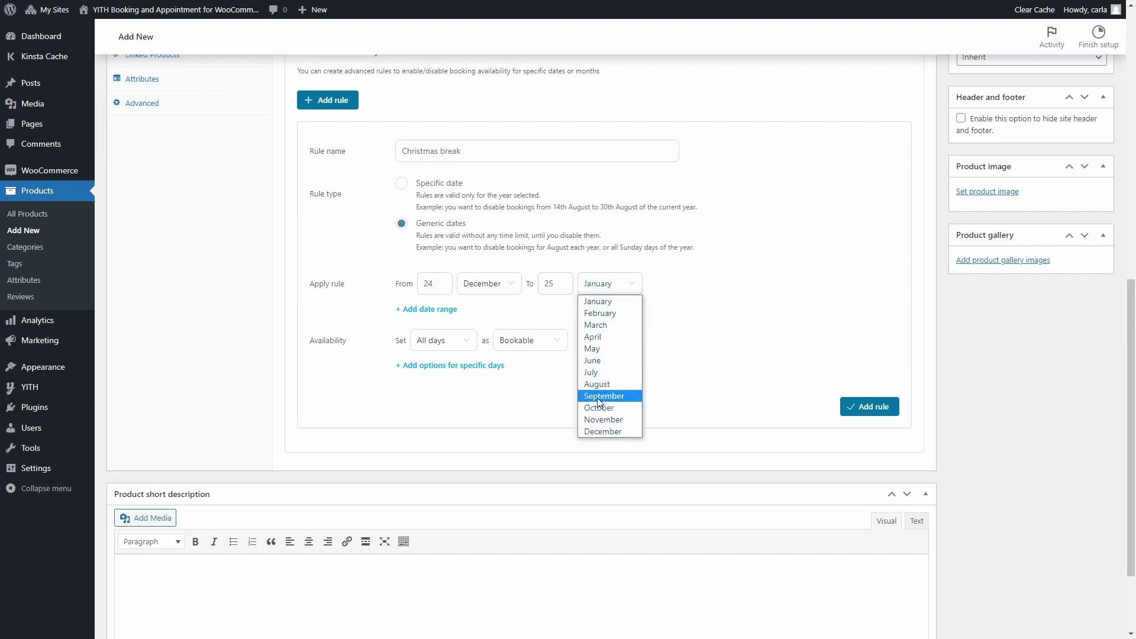
left_click(599, 431)
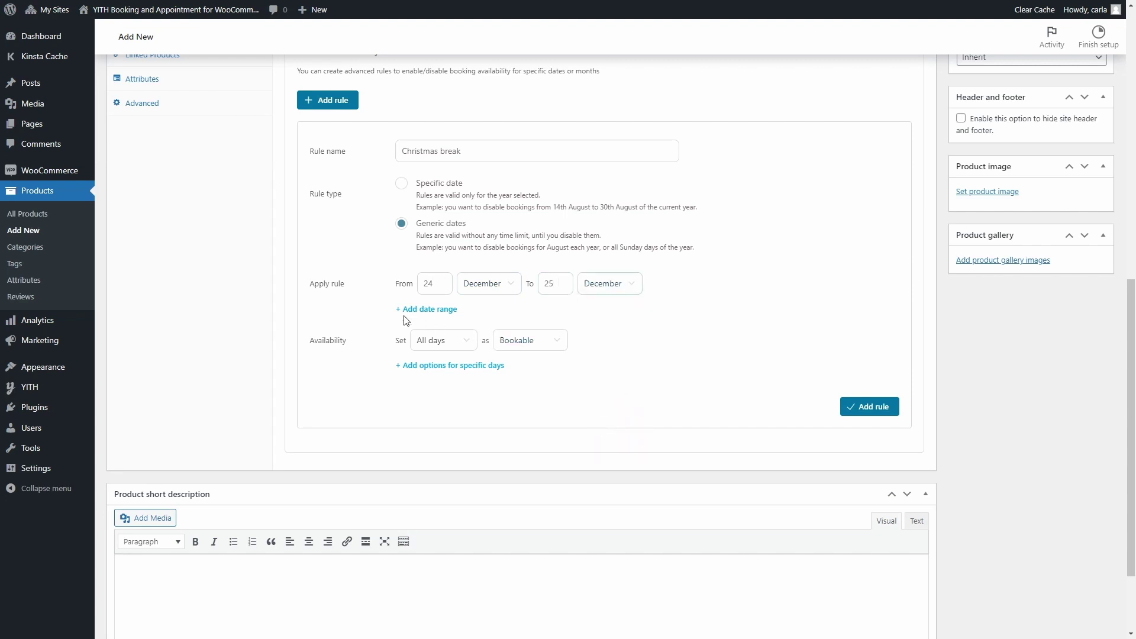
- Set all days as not bookable in the Christmas break rule and add the rule
left_click(434, 345)
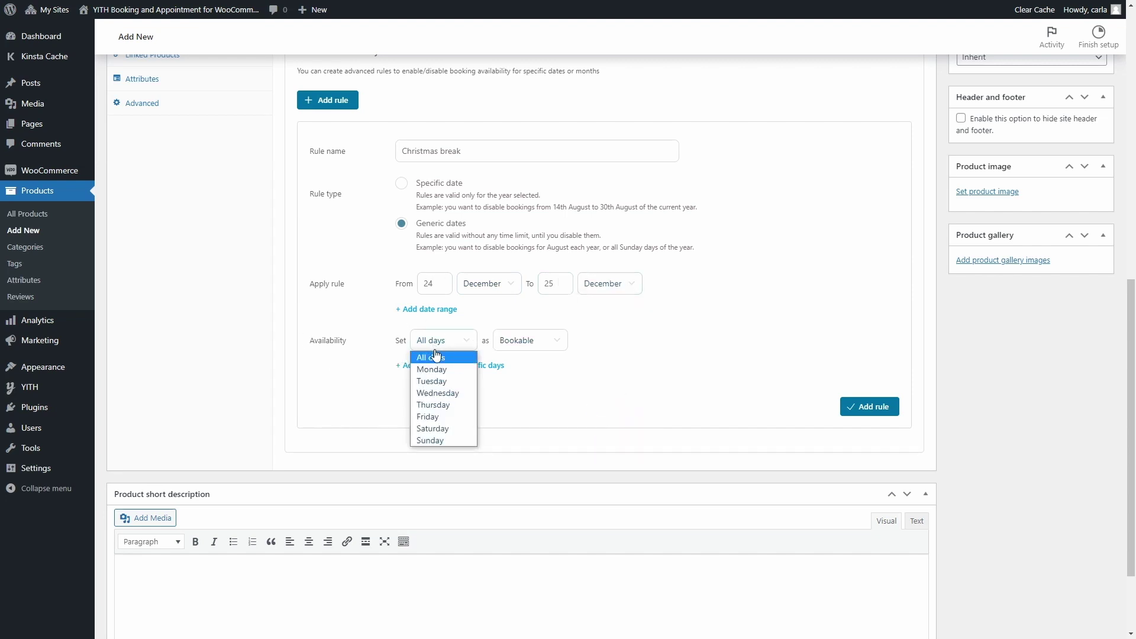
left_click(433, 356)
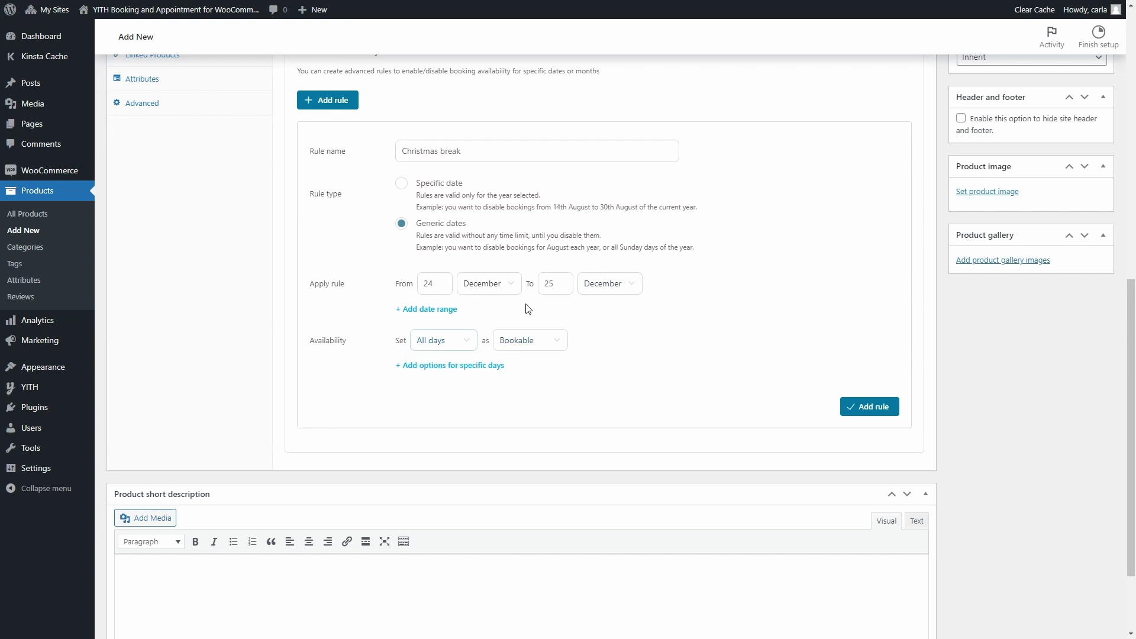
left_click(530, 341)
left_click(532, 367)
left_click(865, 407)
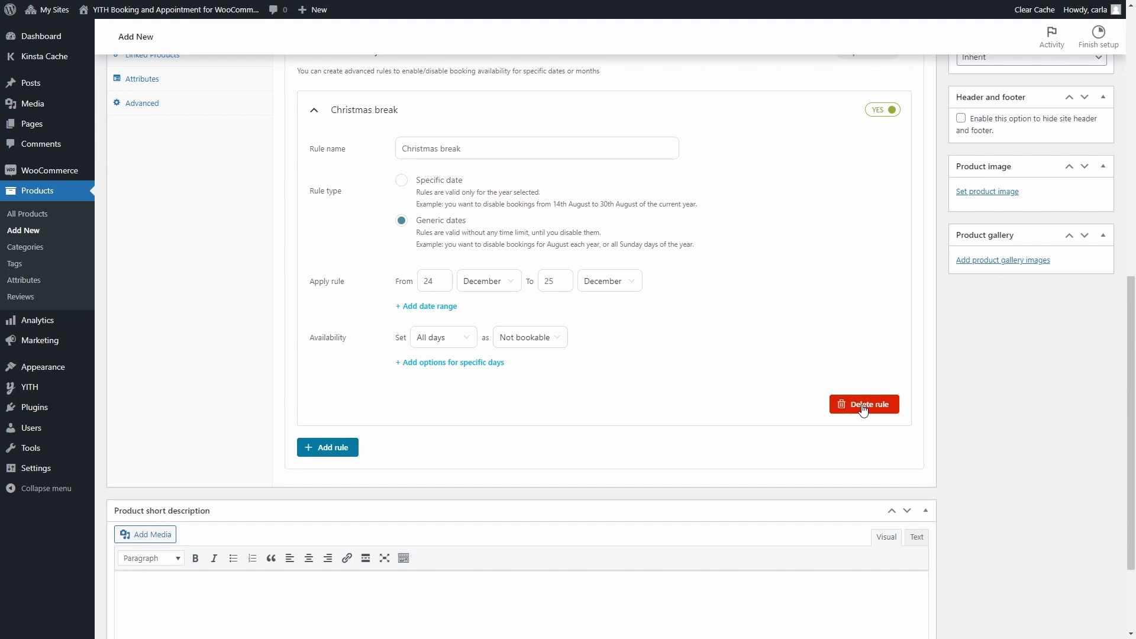
- Add Breakfast and WiFi as services available for this product
scroll(615, 364, "up", 6)
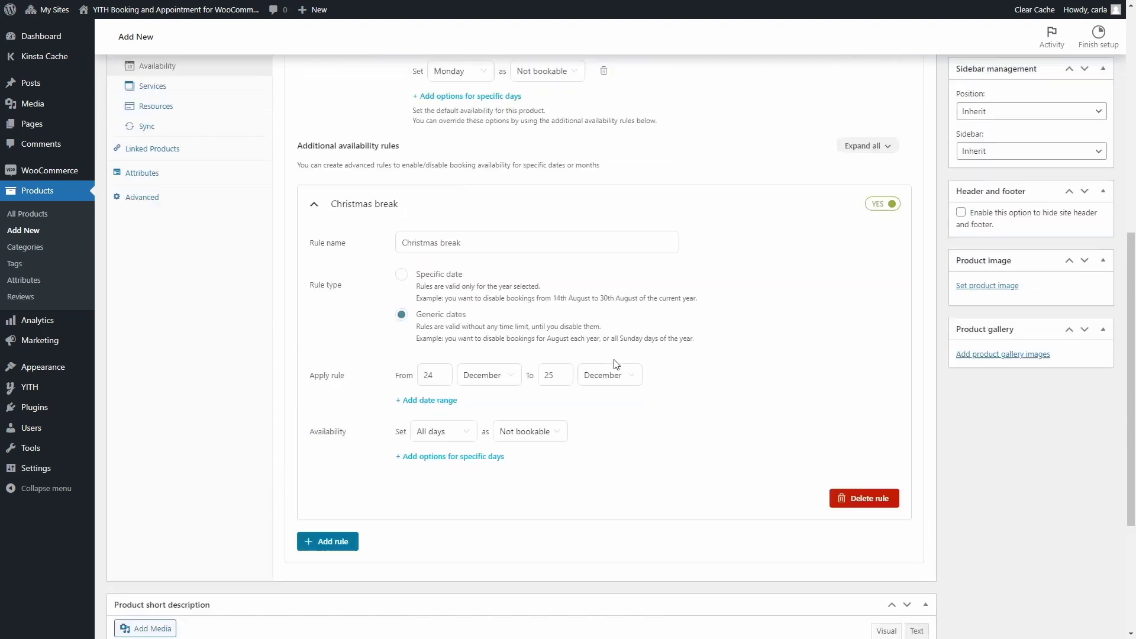
left_click(153, 347)
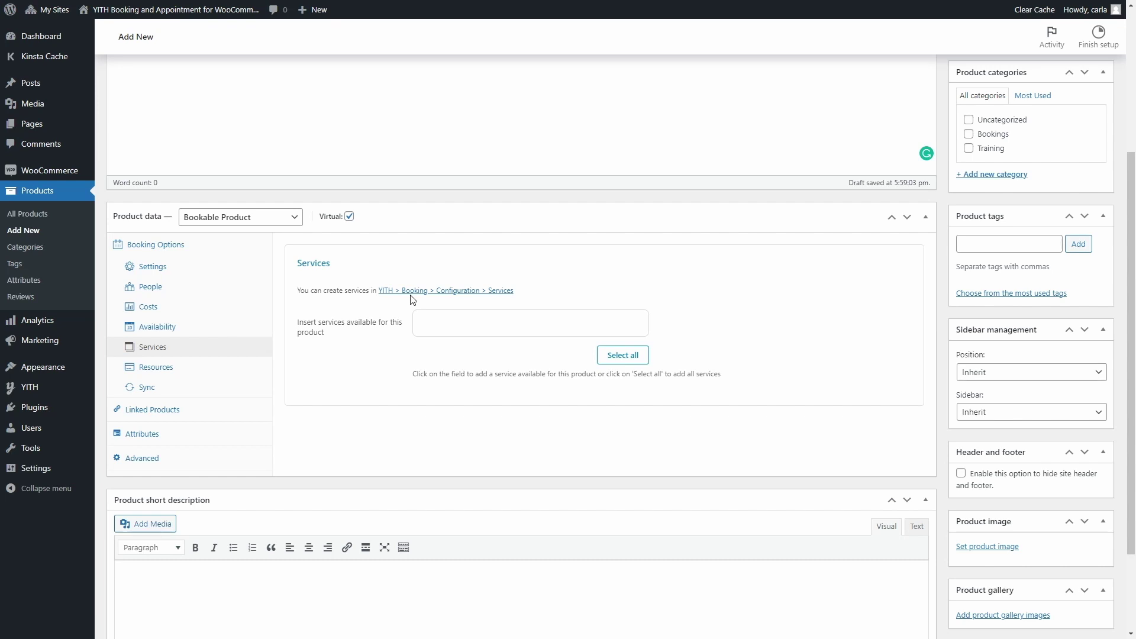
left_click(446, 319)
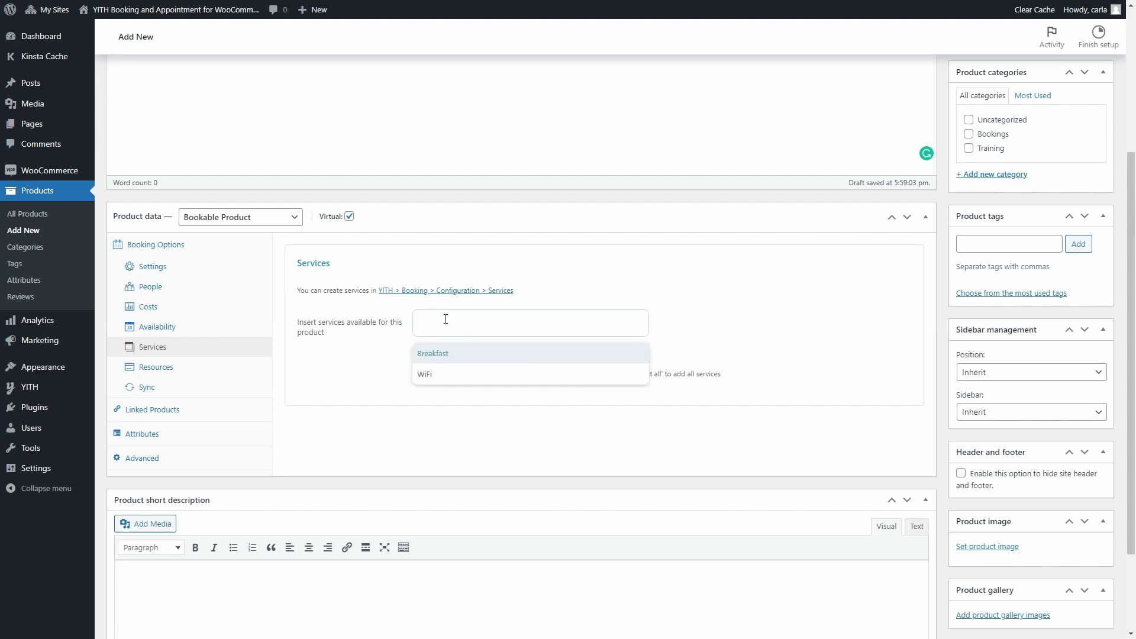
left_click(436, 353)
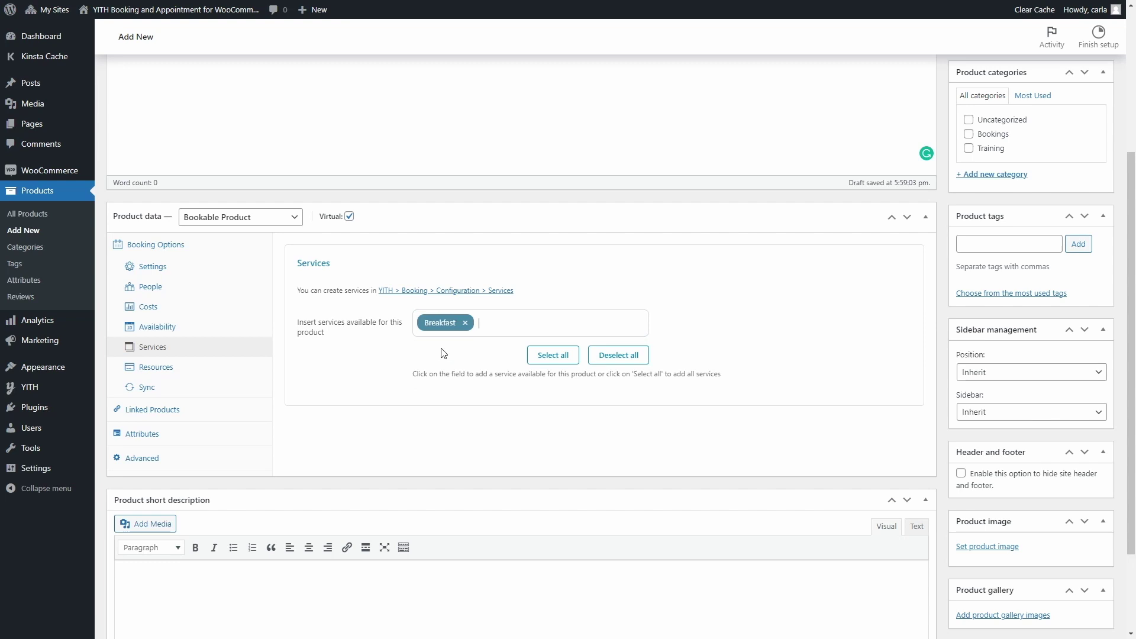
left_click(508, 320)
left_click(488, 375)
- Deselect all of the product's services and select all of them again
left_click(618, 360)
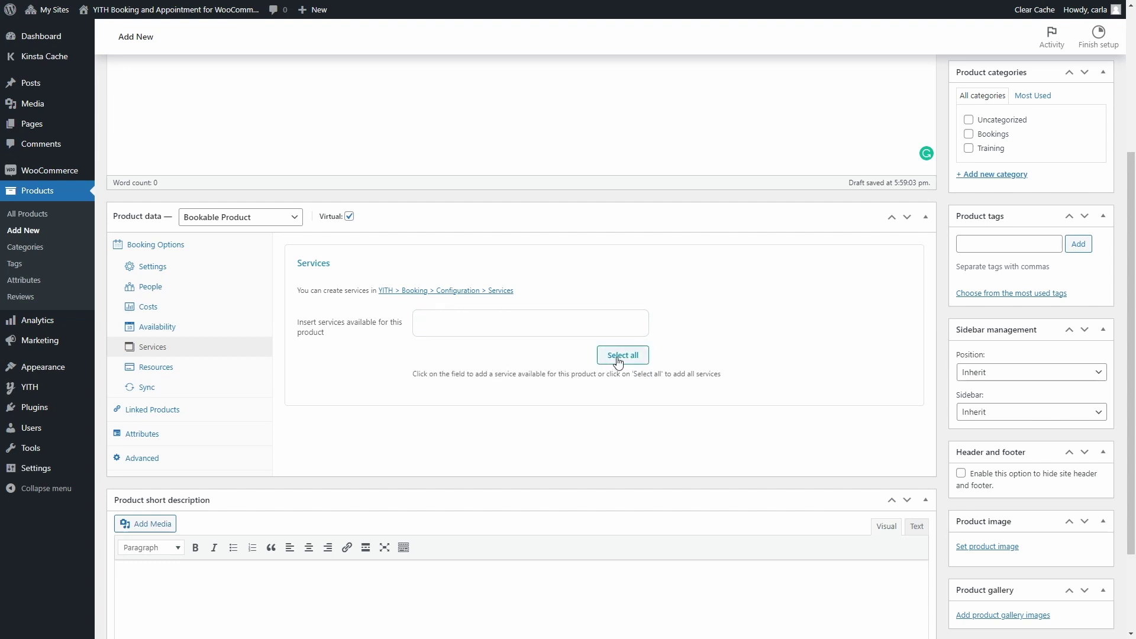
left_click(618, 359)
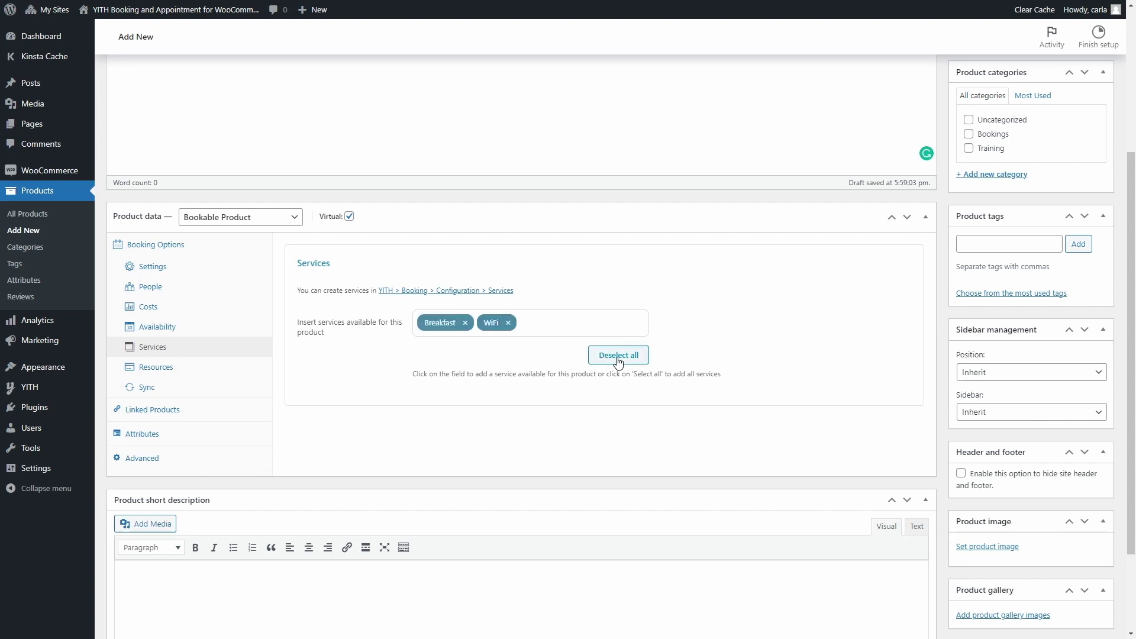
- Enable resources for the product and look through the resource assignment types
left_click(179, 374)
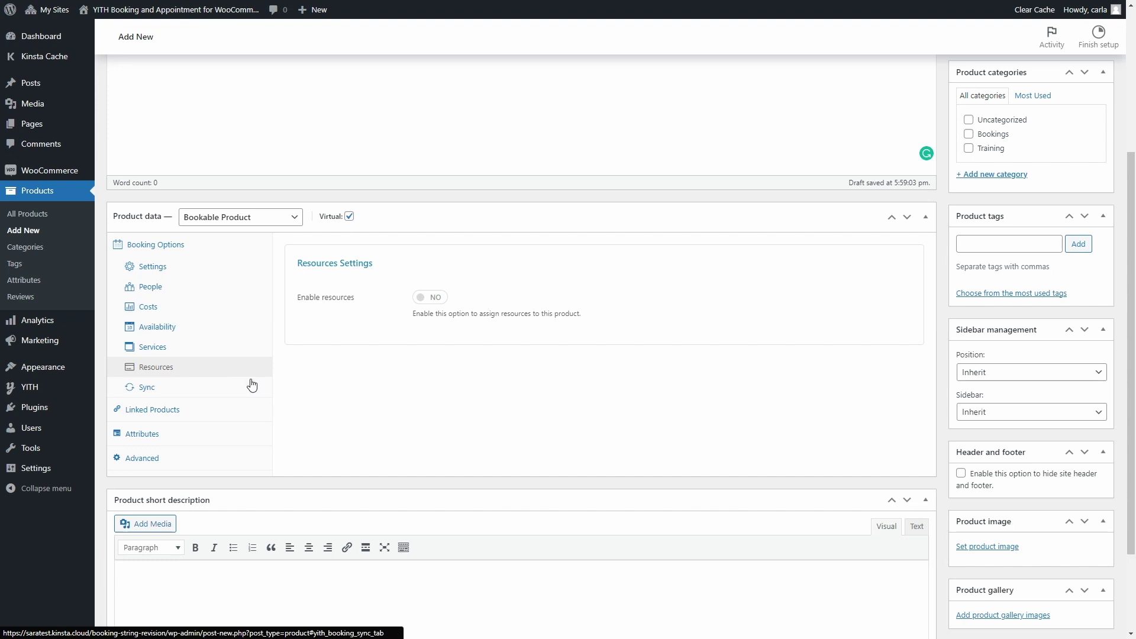
left_click(441, 300)
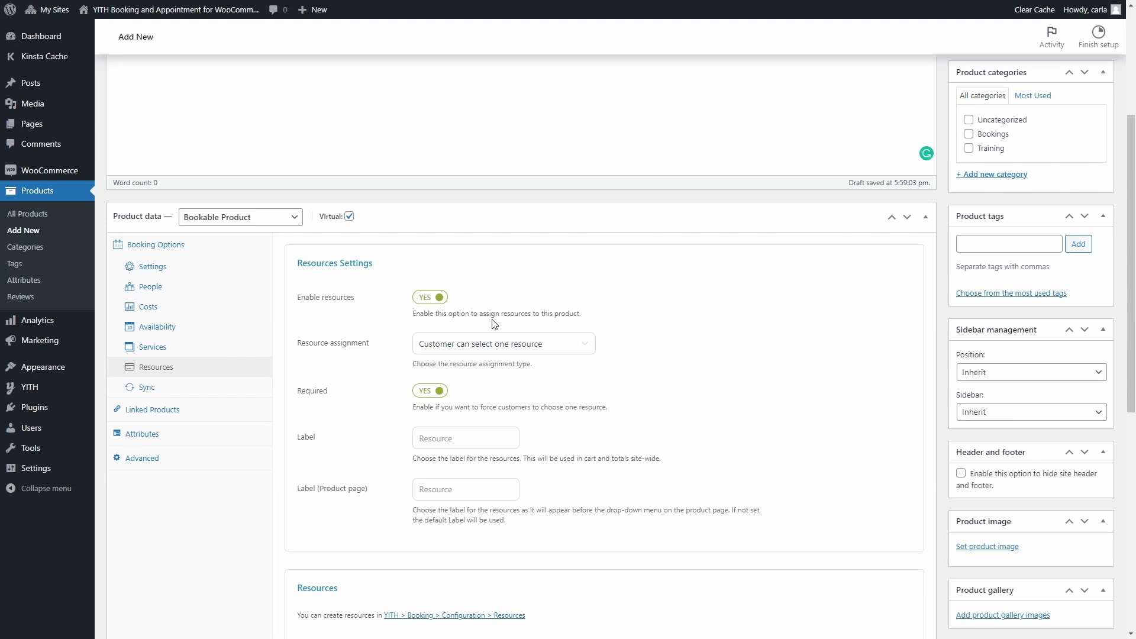
left_click(509, 347)
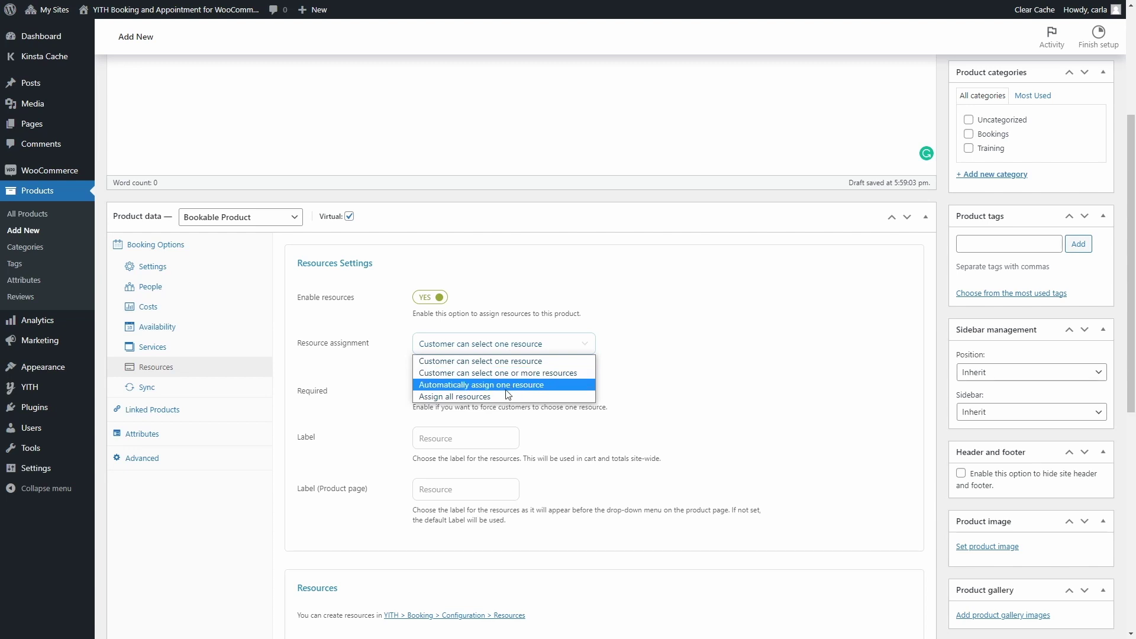
left_click(509, 411)
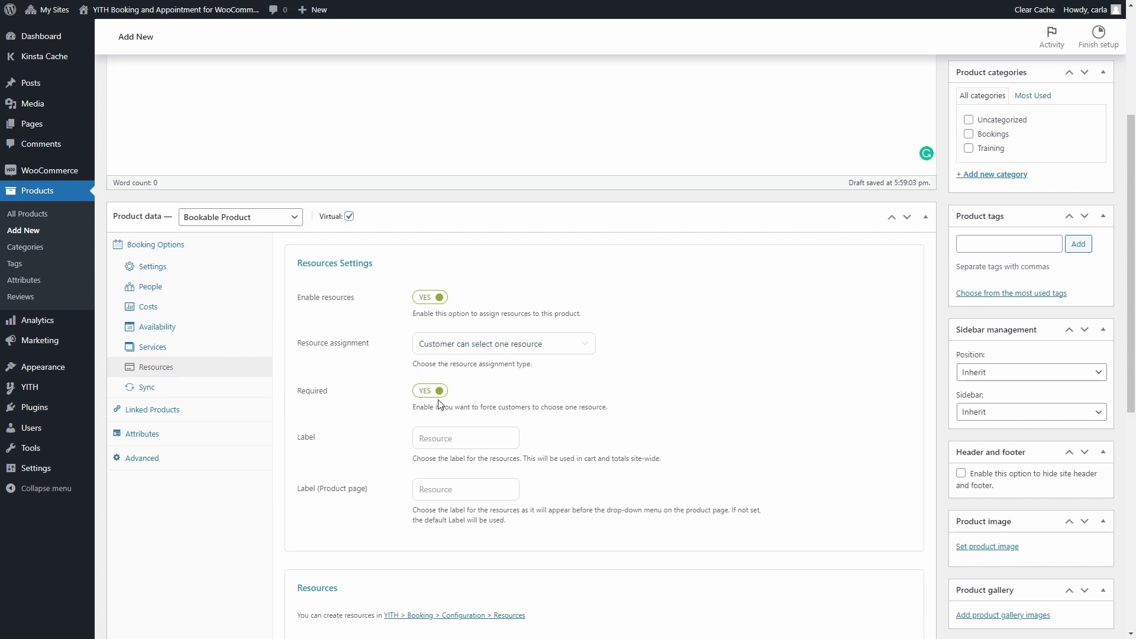
- Try the other resource assignment types for the product and return the assignment to Customer can select one resource
left_click(453, 351)
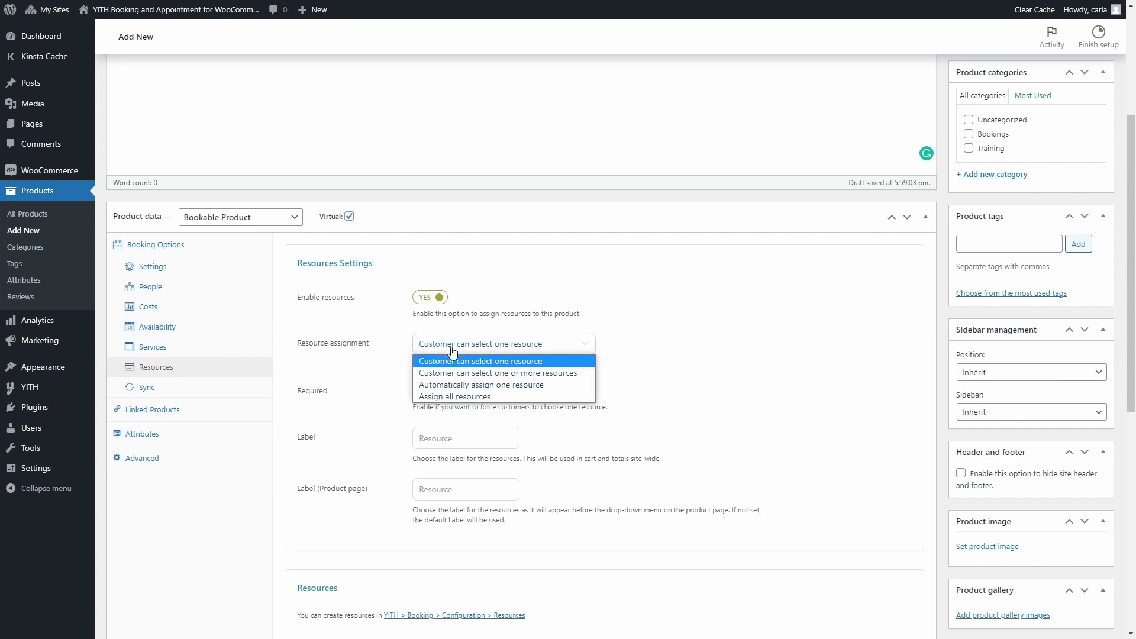
left_click(452, 373)
left_click(449, 347)
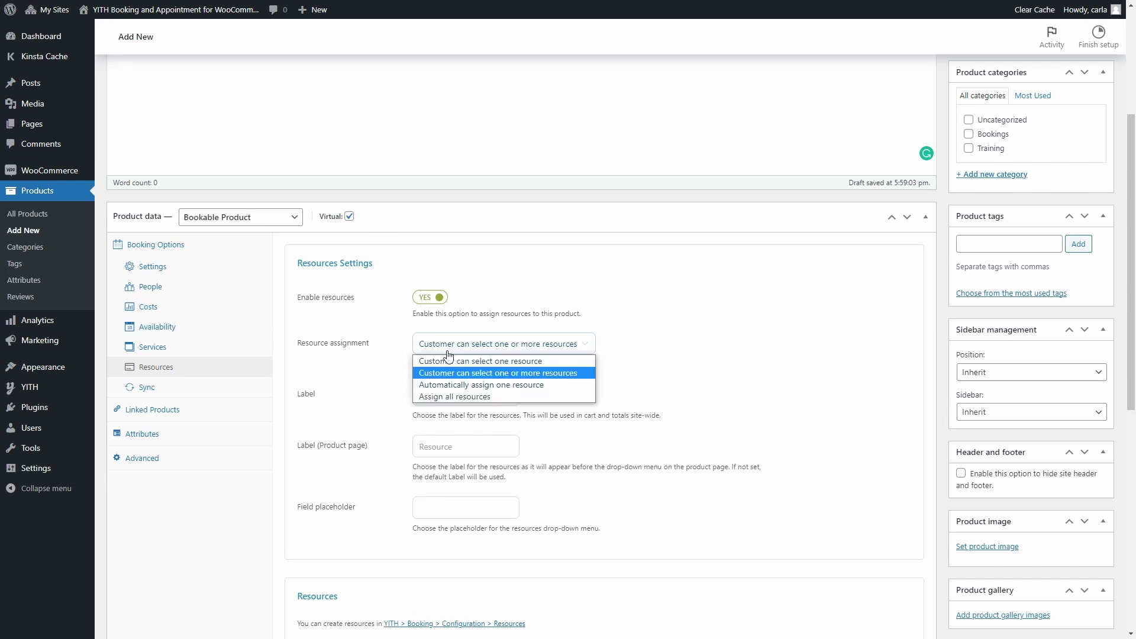
left_click(467, 385)
left_click(450, 349)
left_click(453, 396)
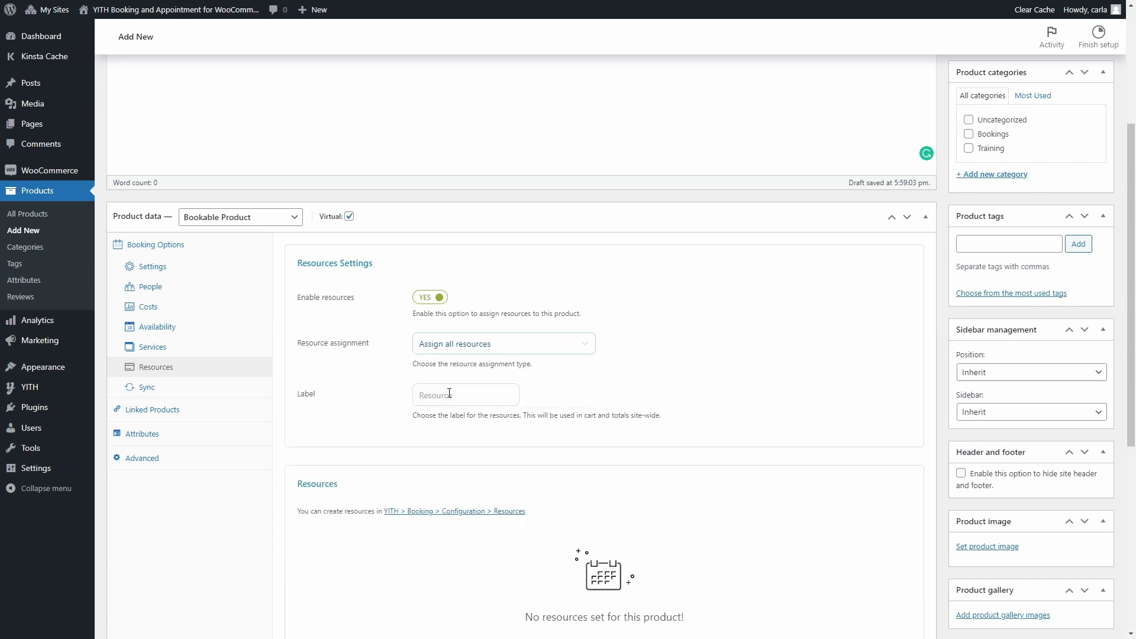
left_click(443, 351)
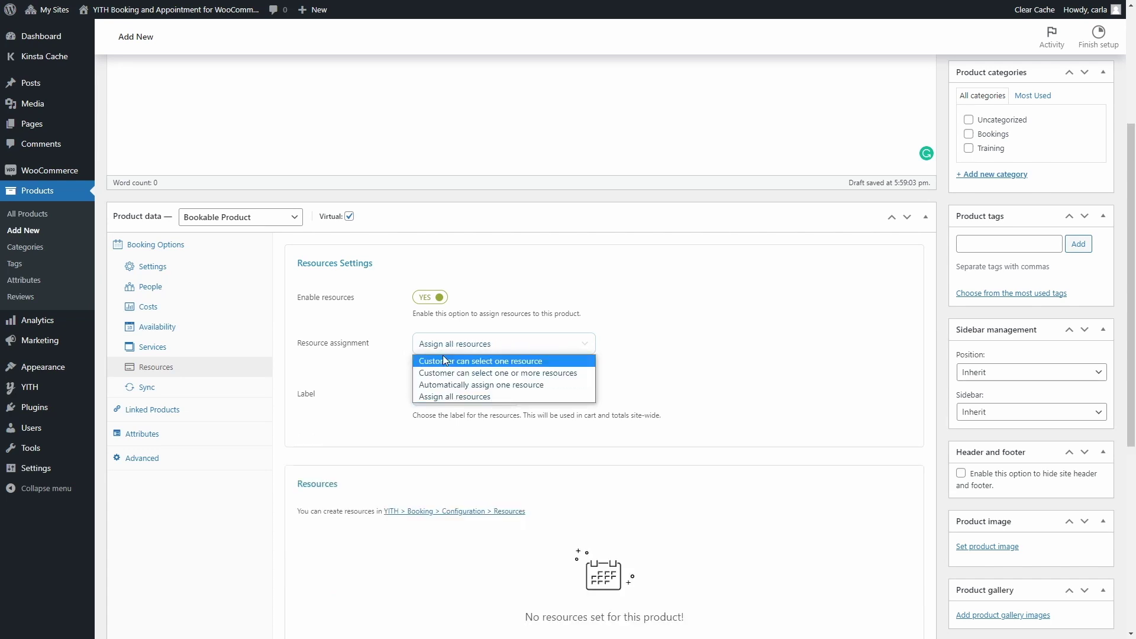
left_click(444, 361)
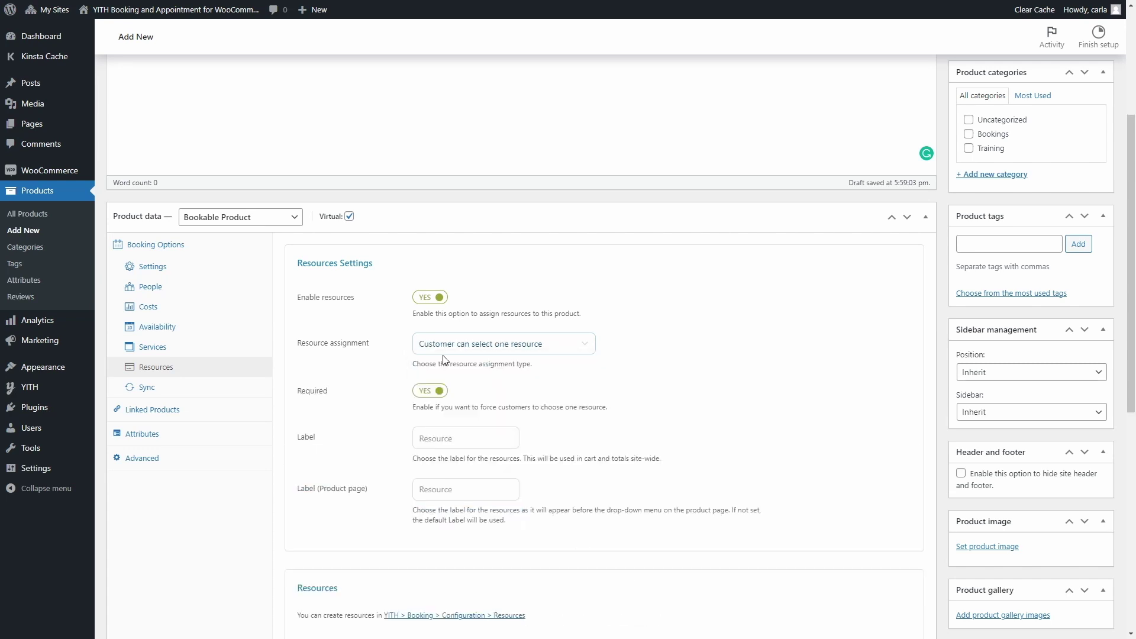
- Turn the required resource choice off and back on
left_click(423, 393)
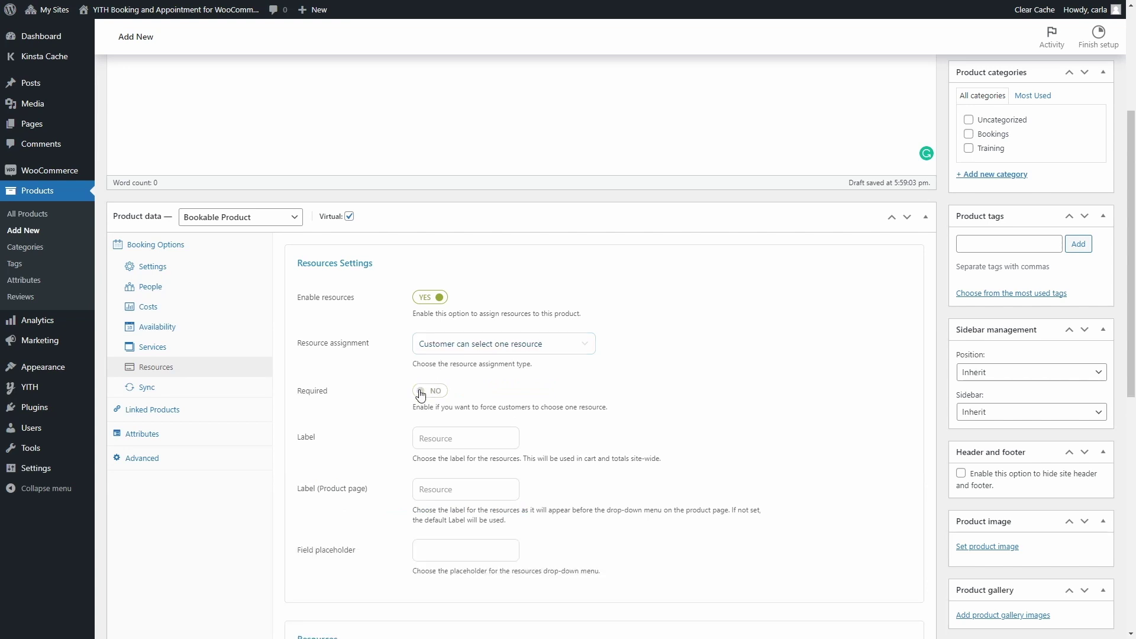
scroll(421, 395, "down", 2)
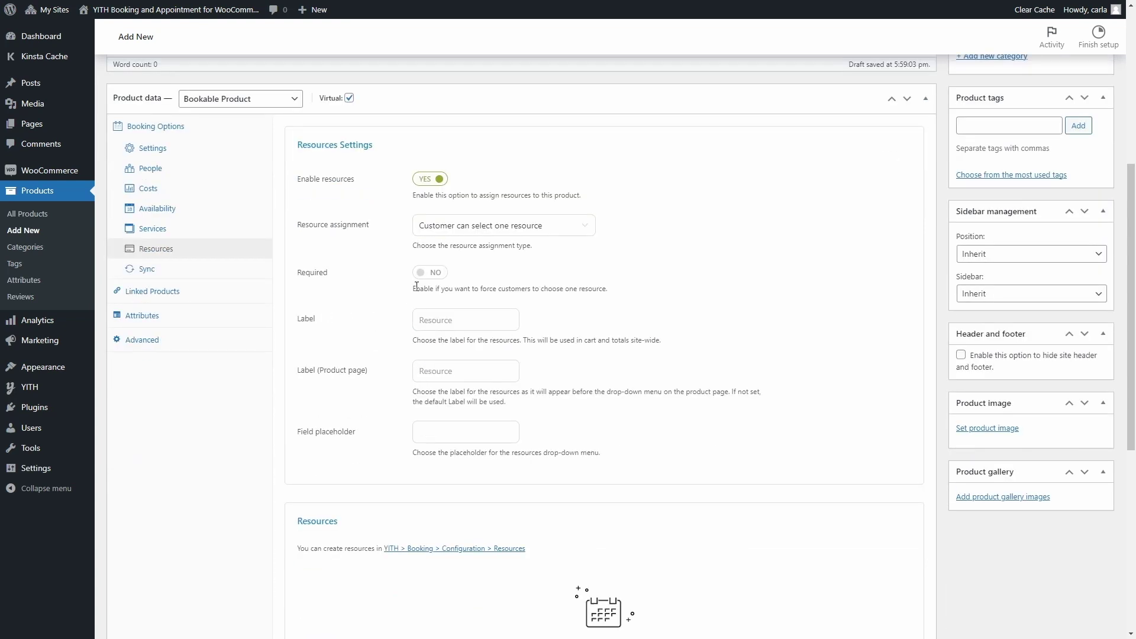
left_click(434, 279)
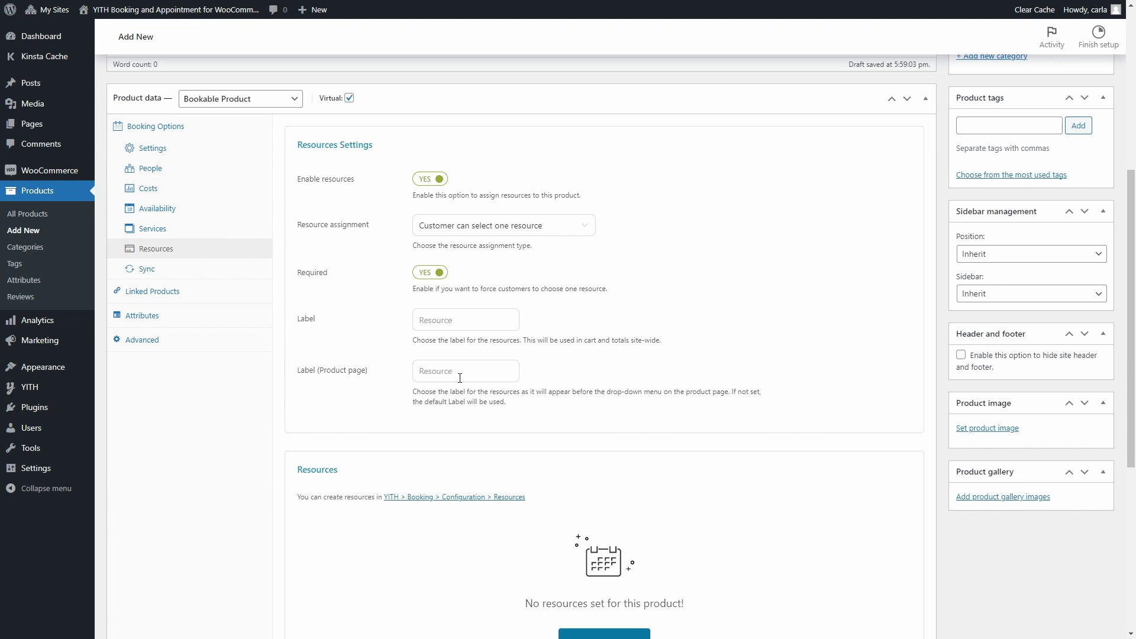
- Add the TV 60'' 4K, Dolby surround system and Bike resources to the product
scroll(460, 378, "down", 4)
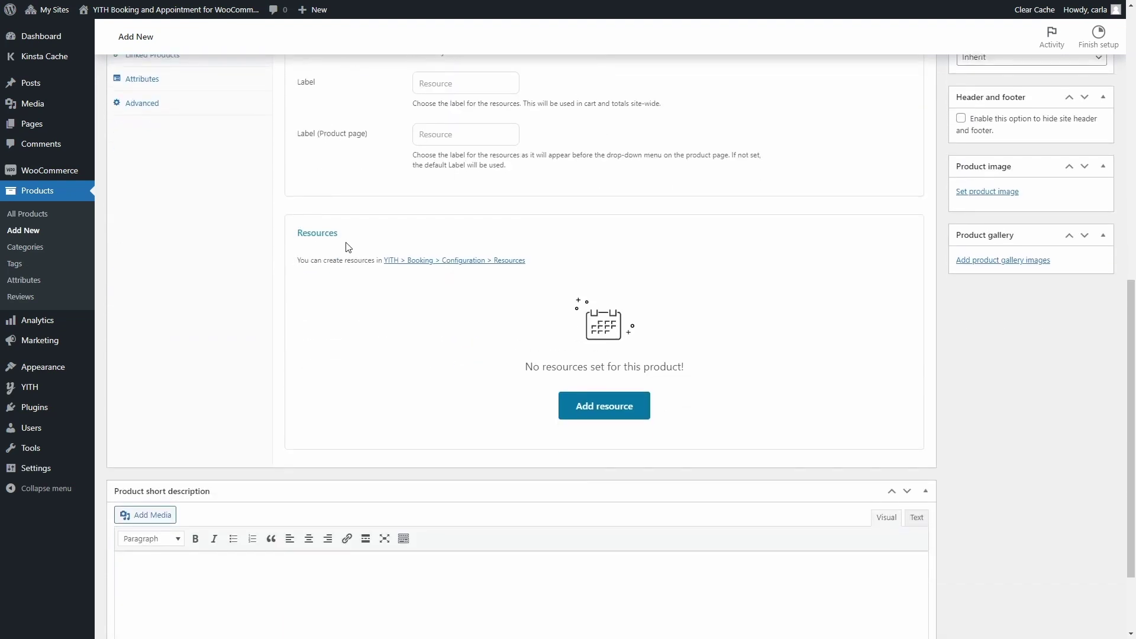
left_click(604, 405)
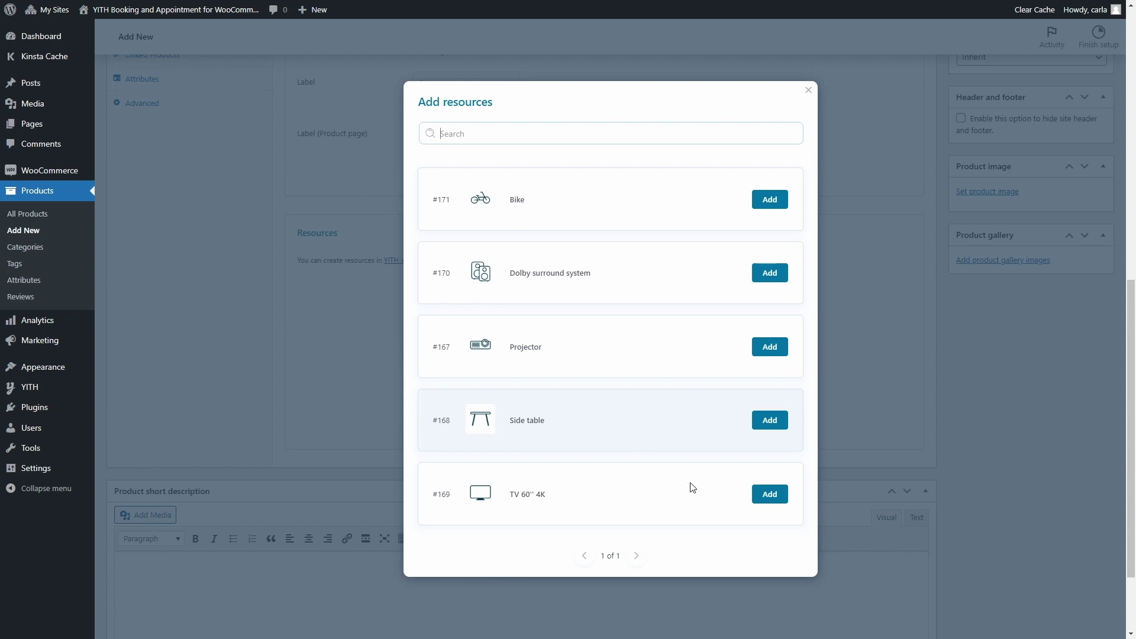
left_click(769, 501)
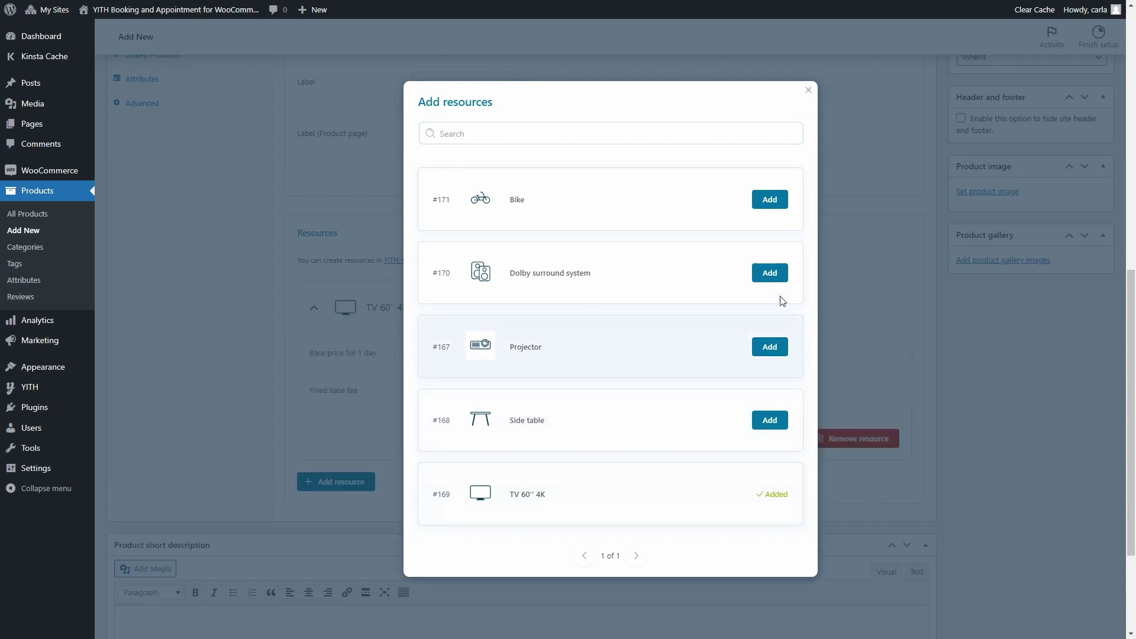
left_click(770, 275)
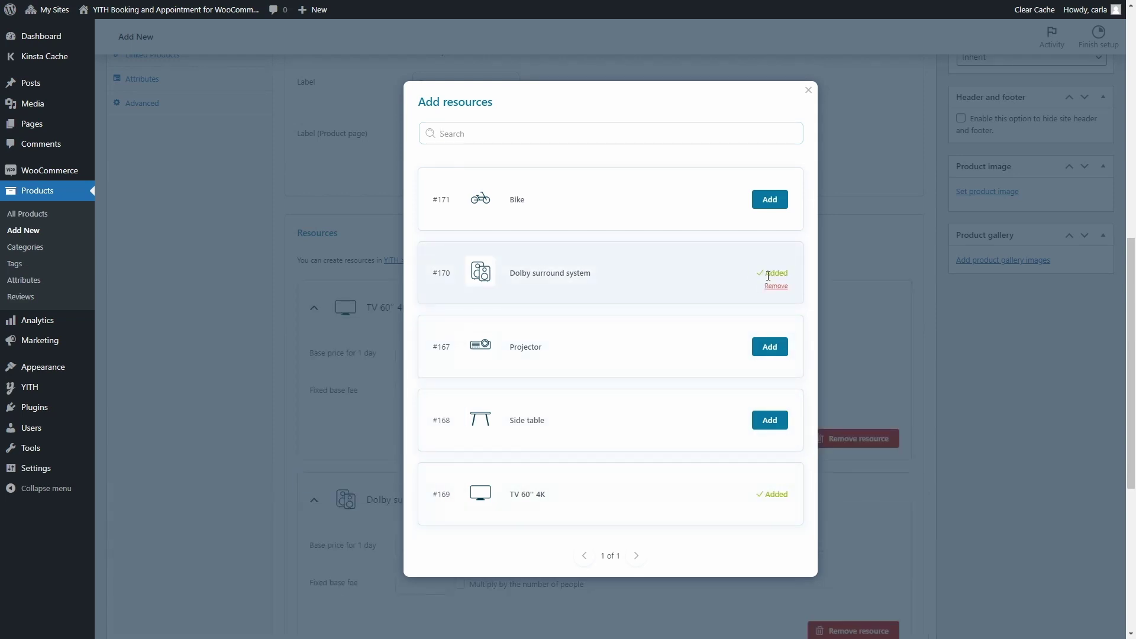
left_click(764, 204)
left_click(807, 91)
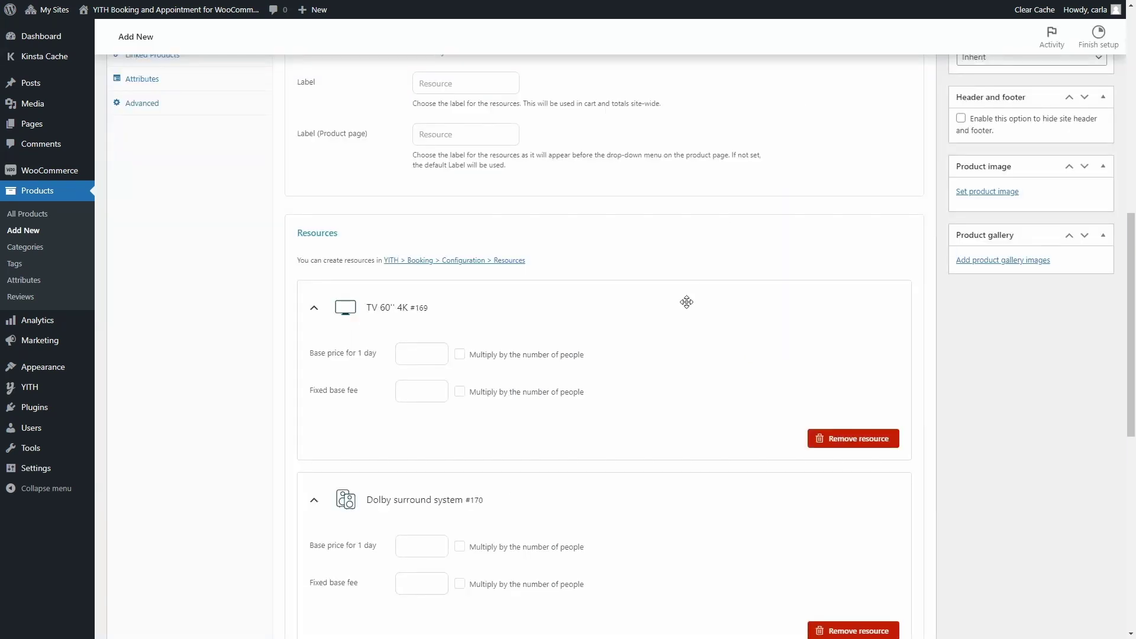
- Set the TV 60'' 4K resource to a base price of 15 and fixed fee of 2, and the Dolby surround system to 13 and 2
type("15")
type("2")
scroll(459, 414, "down", 4)
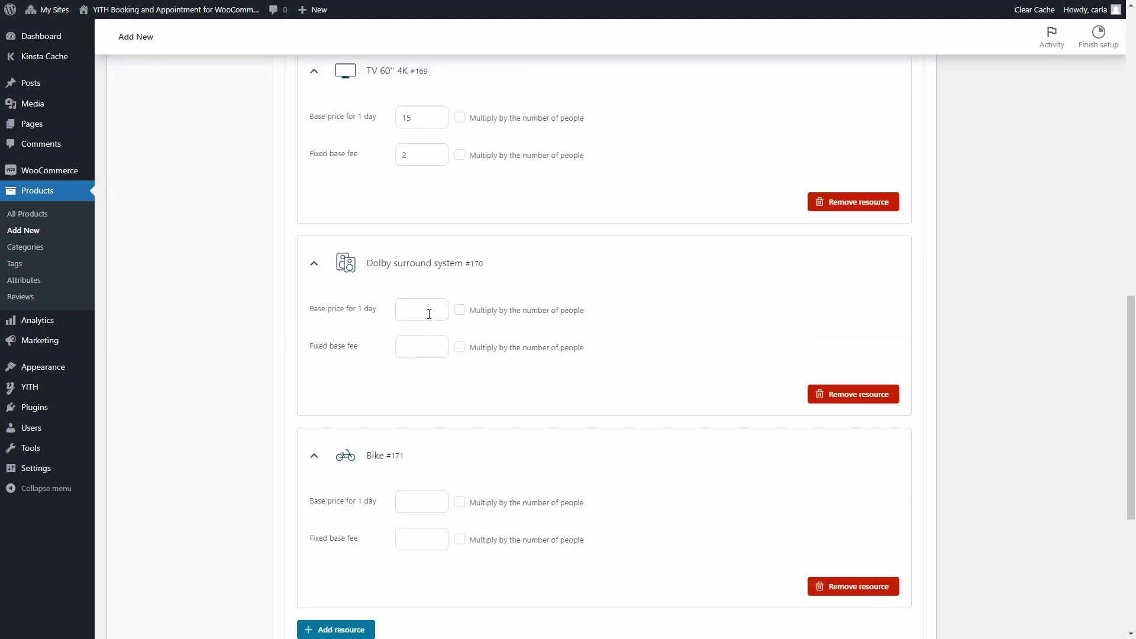
left_click(429, 314)
type("13")
type("2")
- Set the Bike resource's base price to 14 and fixed base fee to 2, both multiplied by the number of people
key("Tab")
key("Tab")
key("Tab")
type("14")
key("Tab")
key("Tab")
type("2")
scroll(445, 388, "down", 2)
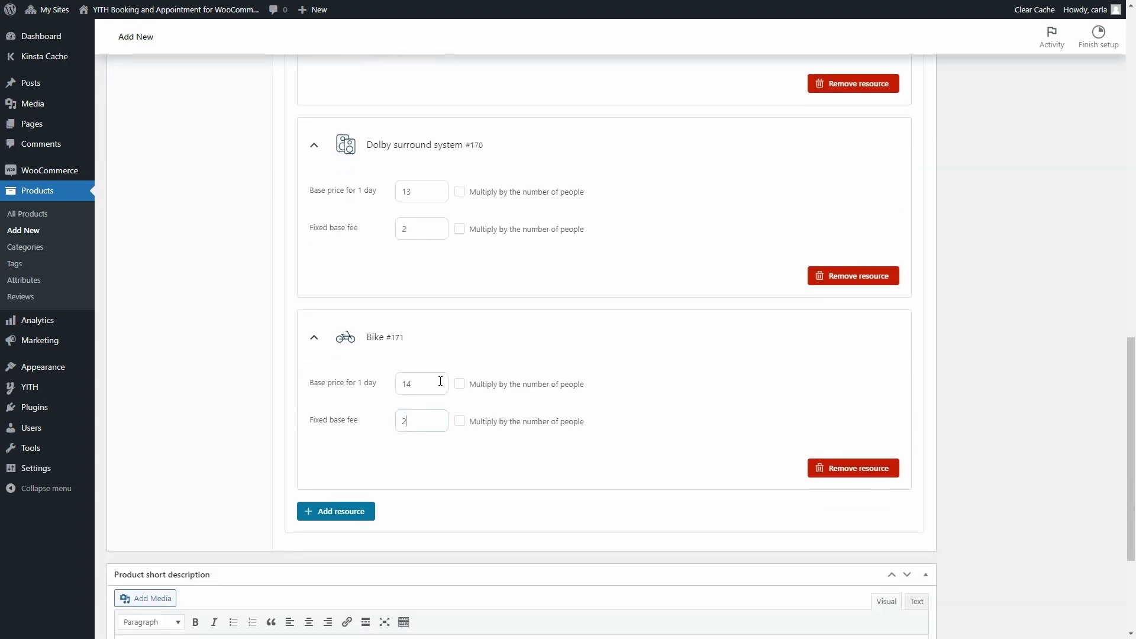
left_click(460, 384)
left_click(460, 423)
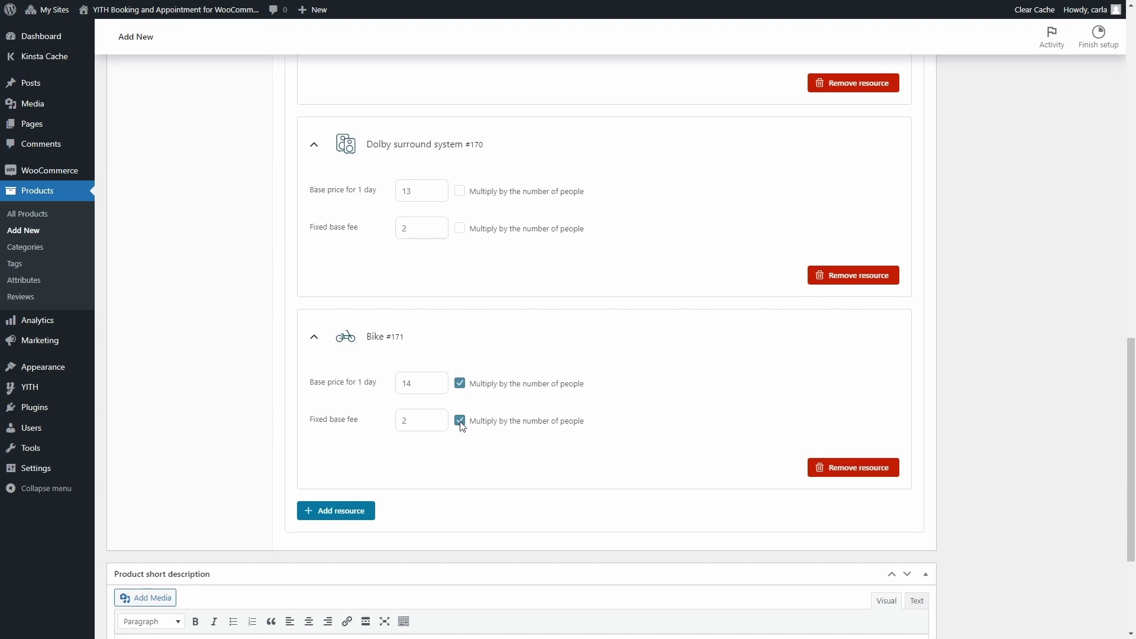
- Write a short description of the modern New York apartment for 1 to 8 guests, covering children, WiFi, breakfast and the TV and Dolby extras
scroll(462, 424, "down", 2)
scroll(461, 425, "down", 1)
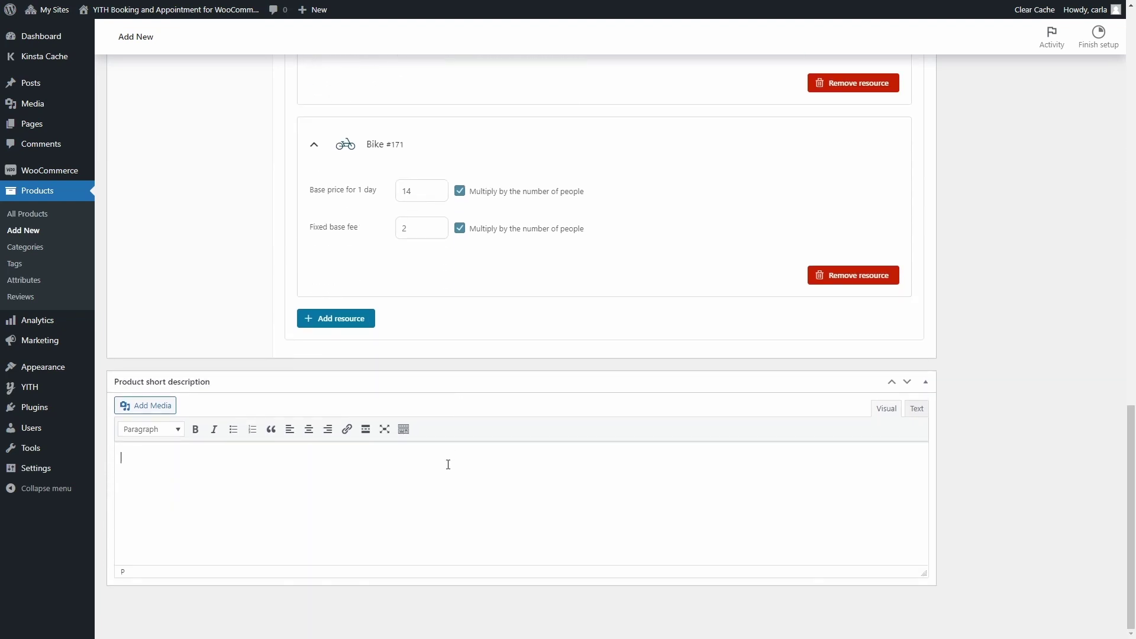
type("Modern New York apartment for 2 to 6 guests. We accept up to two children with their parents. WiFi and breakfast are included in the total price. Extra options like TV 60\" 4K and Dolby surround system available.")
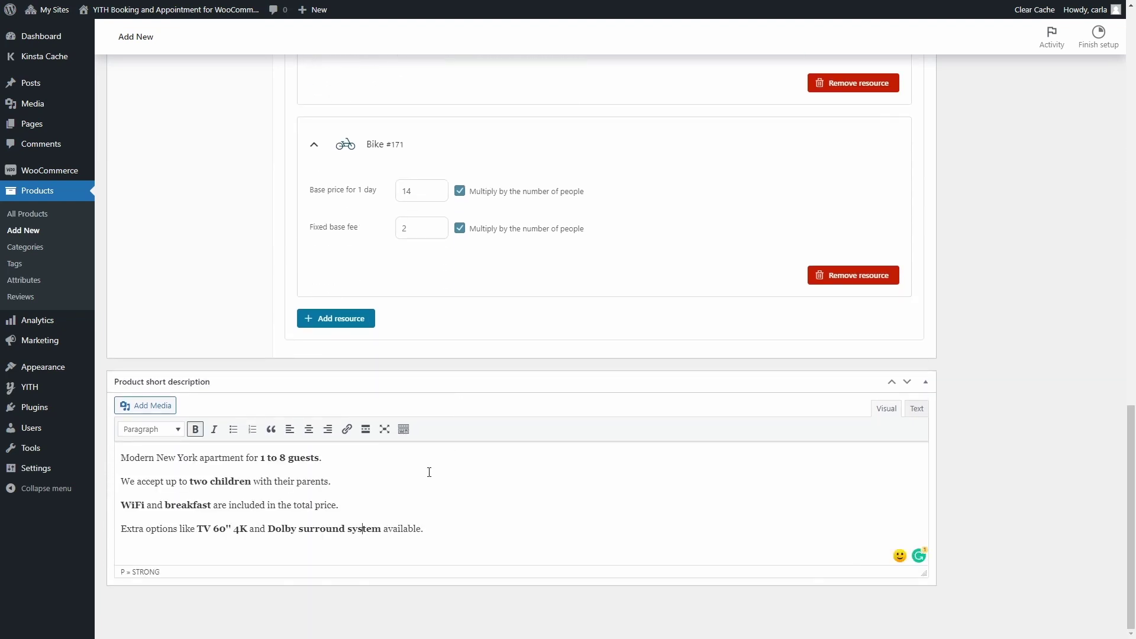
- Set the bright kitchen and dining room photo as the product image and publish the product
scroll(429, 473, "up", 10)
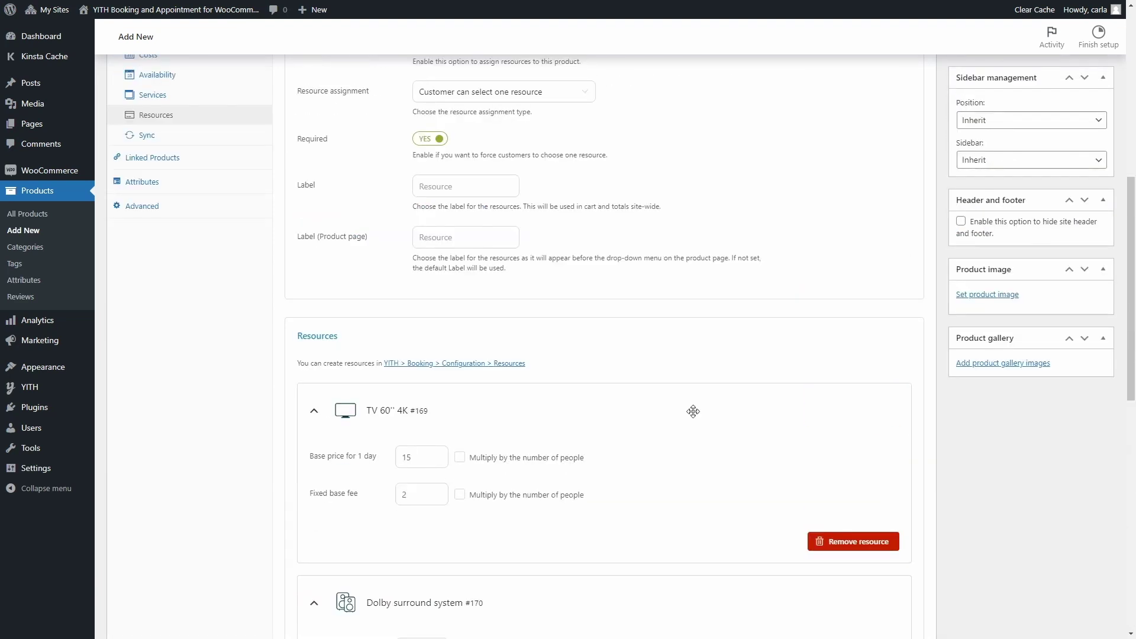
left_click(982, 294)
left_click(83, 161)
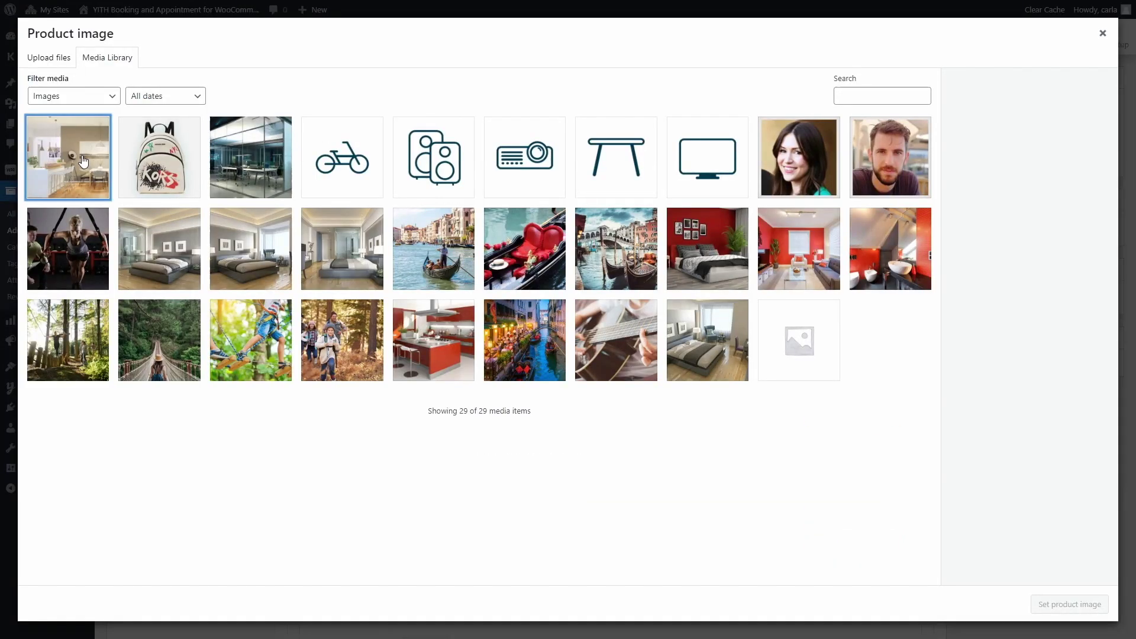
left_click(1068, 604)
scroll(1059, 605, "up", 10)
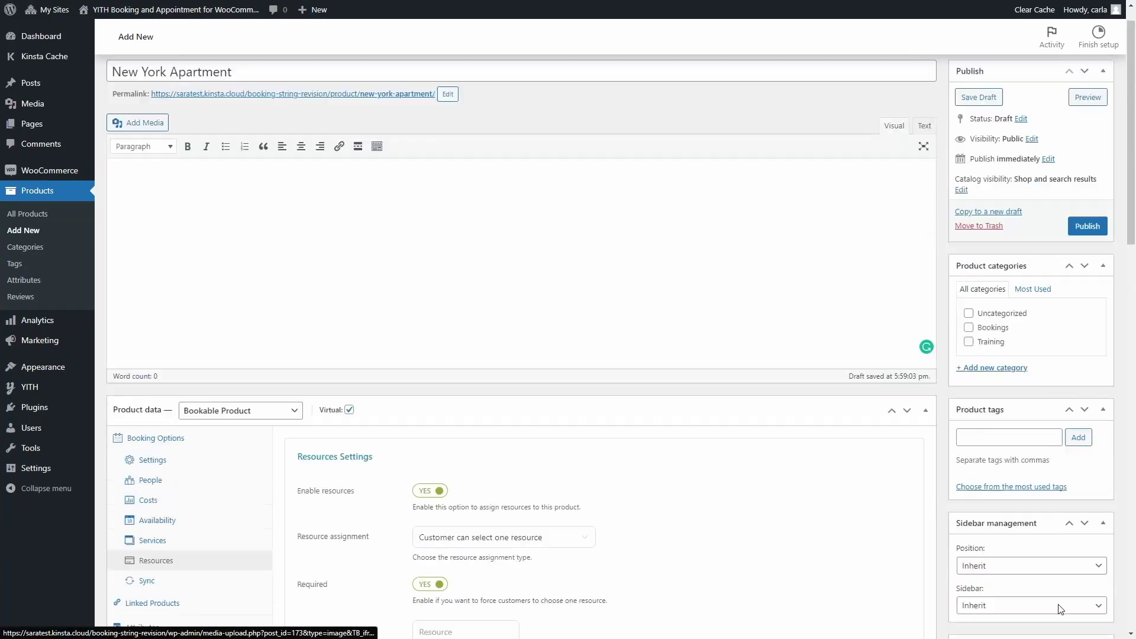
left_click(1083, 259)
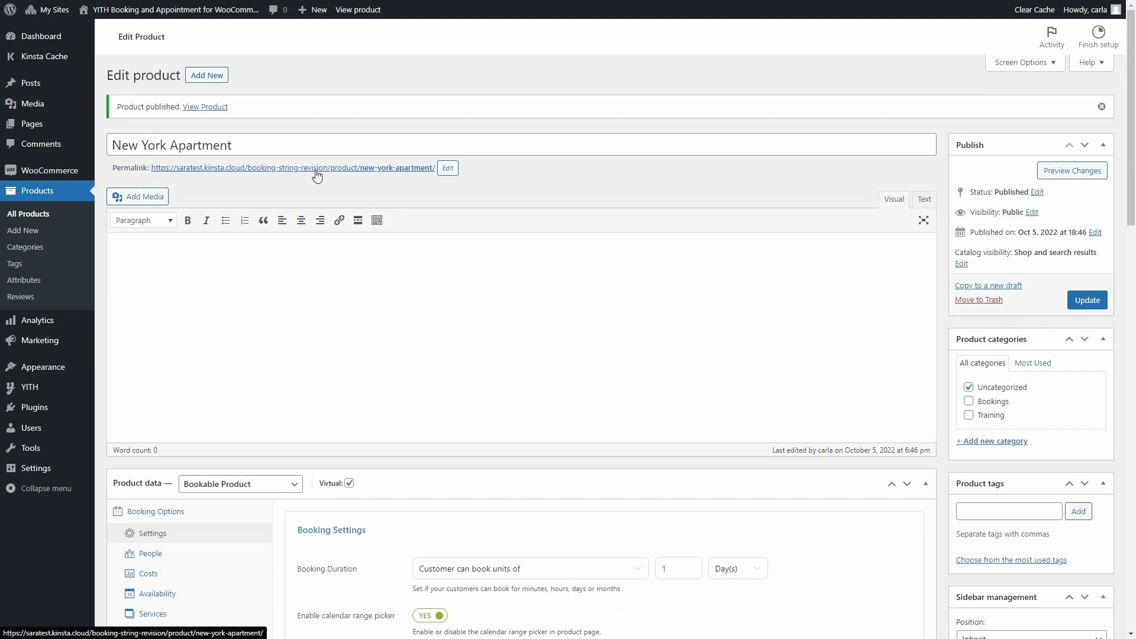
- Open the published product's page and examine its booking form and the resources customers can choose
left_click(316, 169)
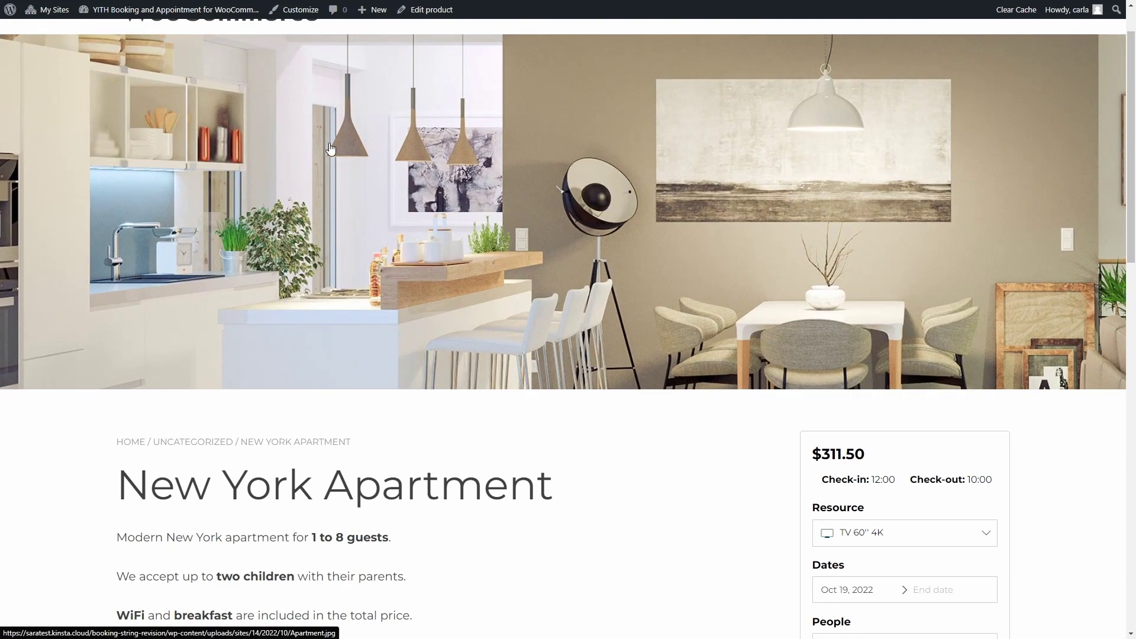
scroll(330, 148, "down", 1)
scroll(330, 148, "down", 4)
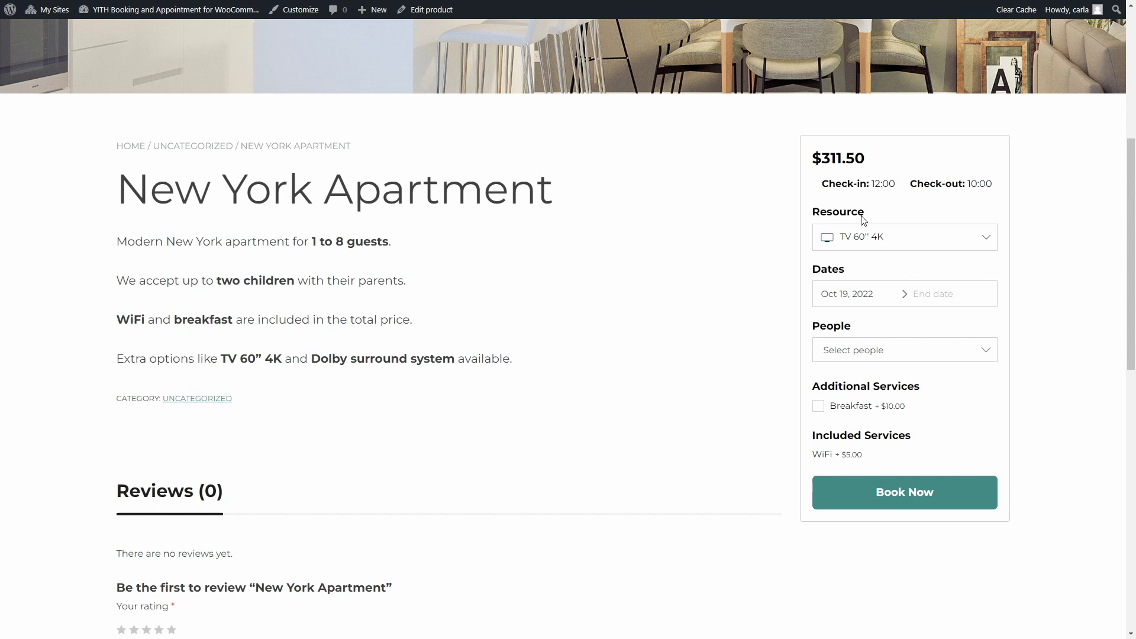
left_click(868, 252)
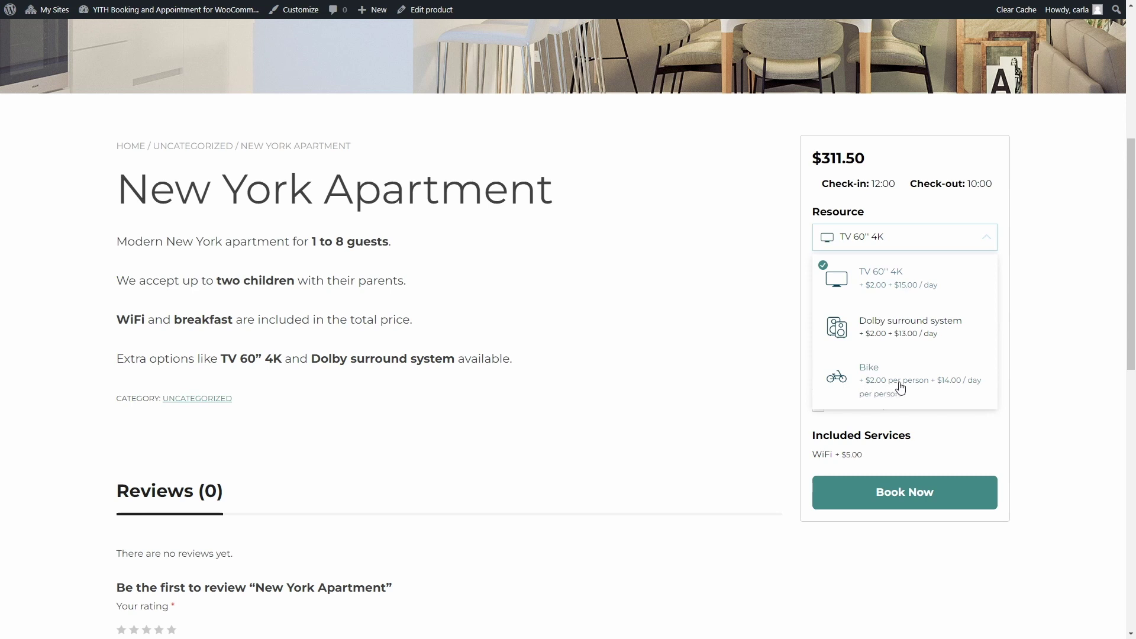
left_click(902, 247)
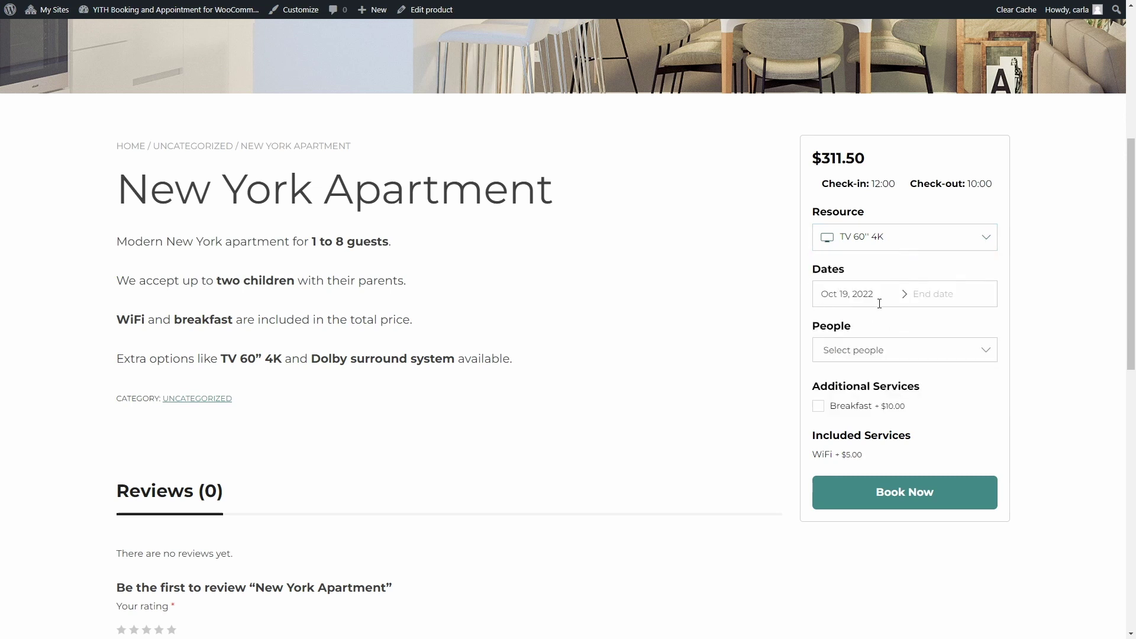
- Choose Nov 1, 2022 to Nov 3, 2022 as the booking dates for the apartment
left_click(859, 297)
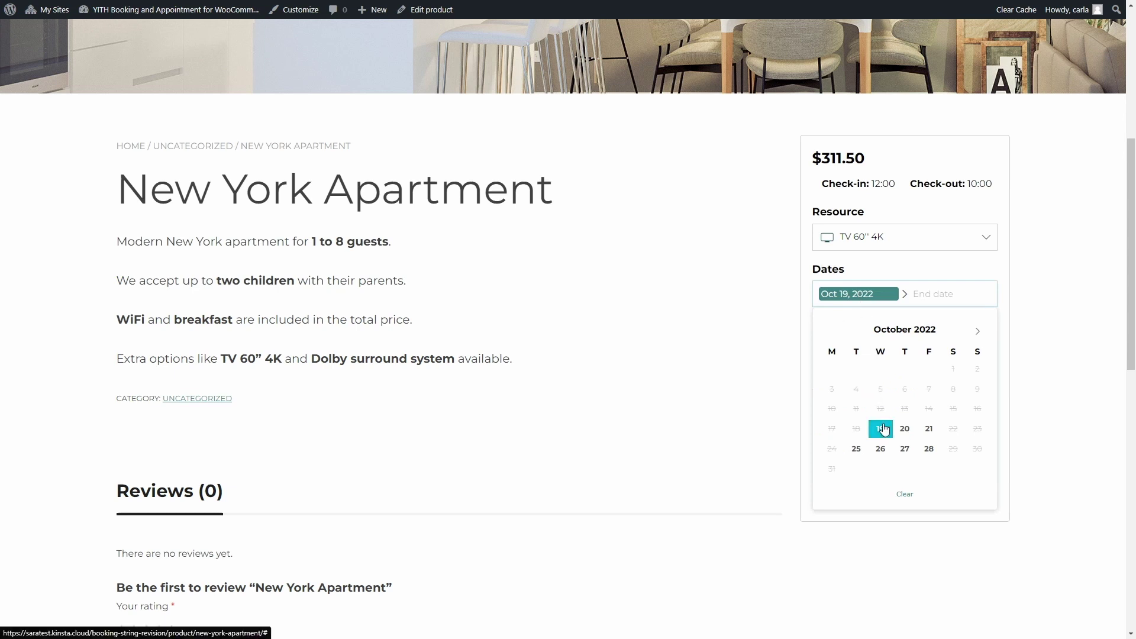
left_click(976, 333)
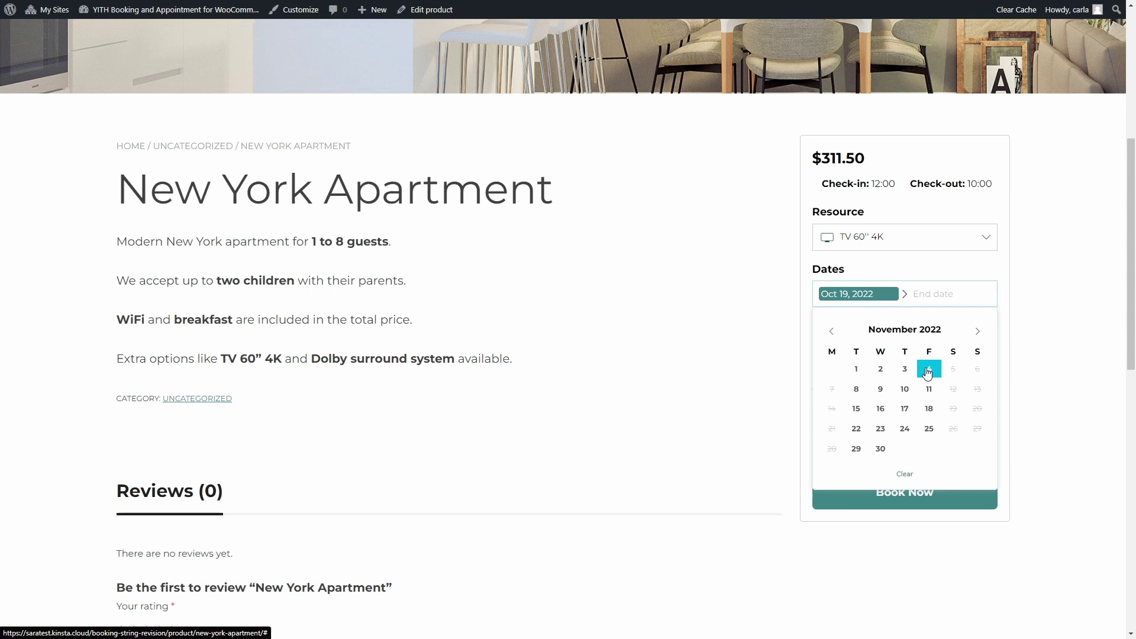
left_click(866, 371)
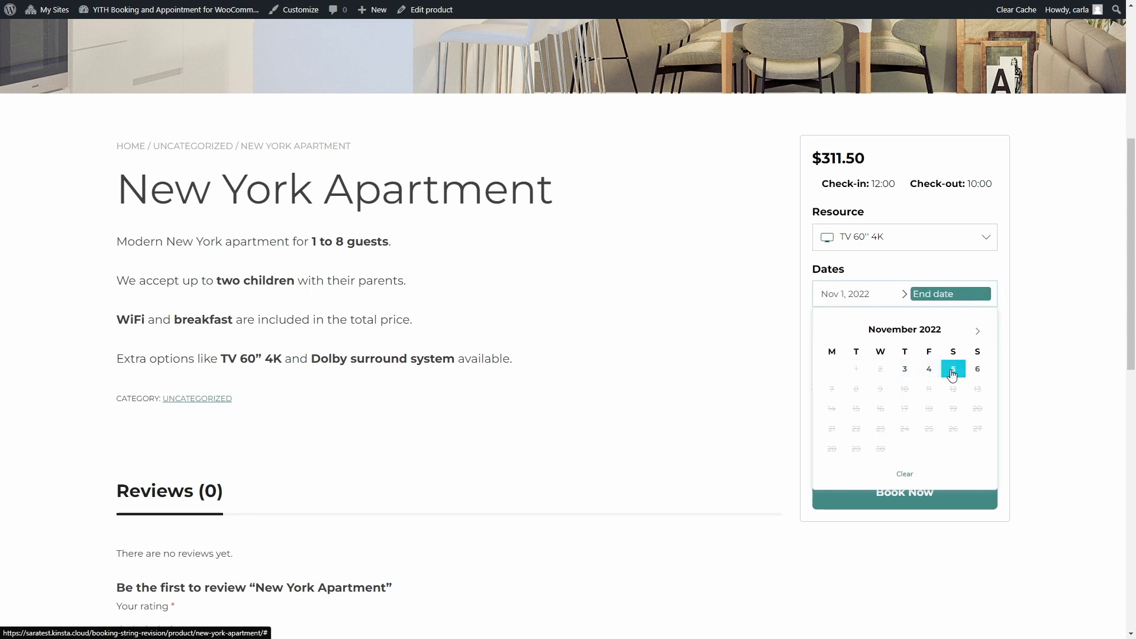
left_click(904, 369)
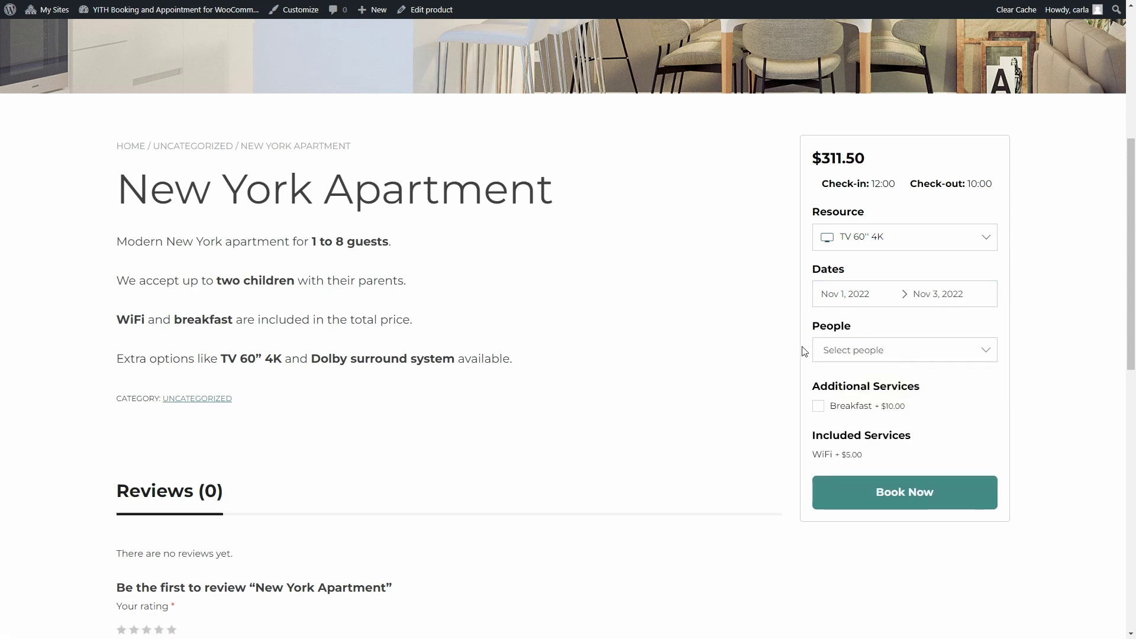
- Set the booking's people to one child and four adults, and add the Breakfast additional service
left_click(911, 362)
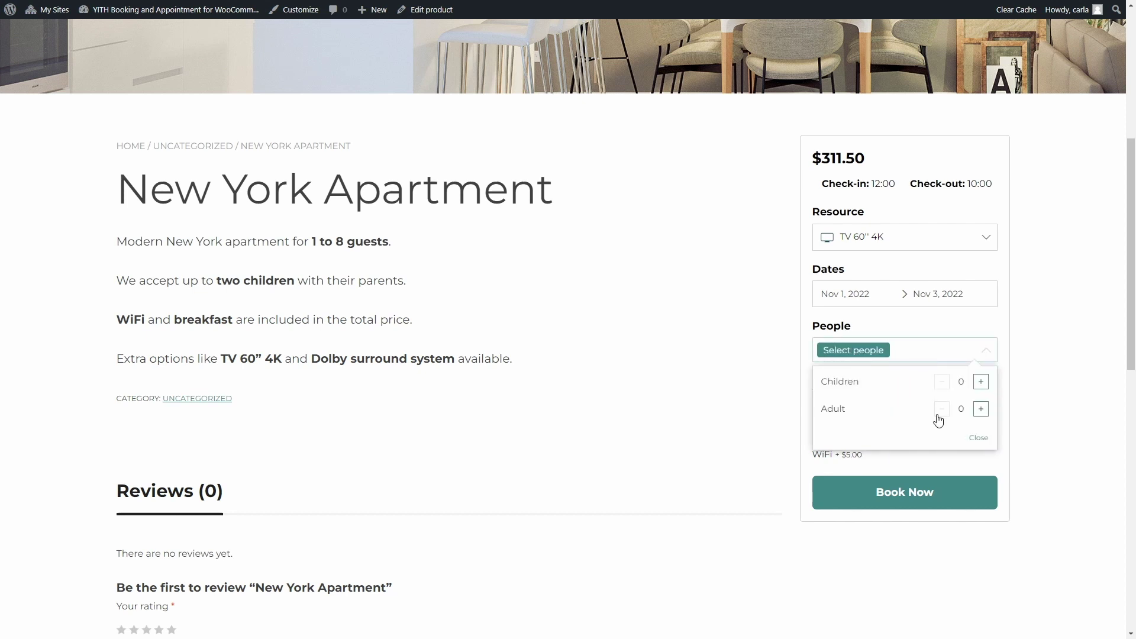
left_click(981, 410)
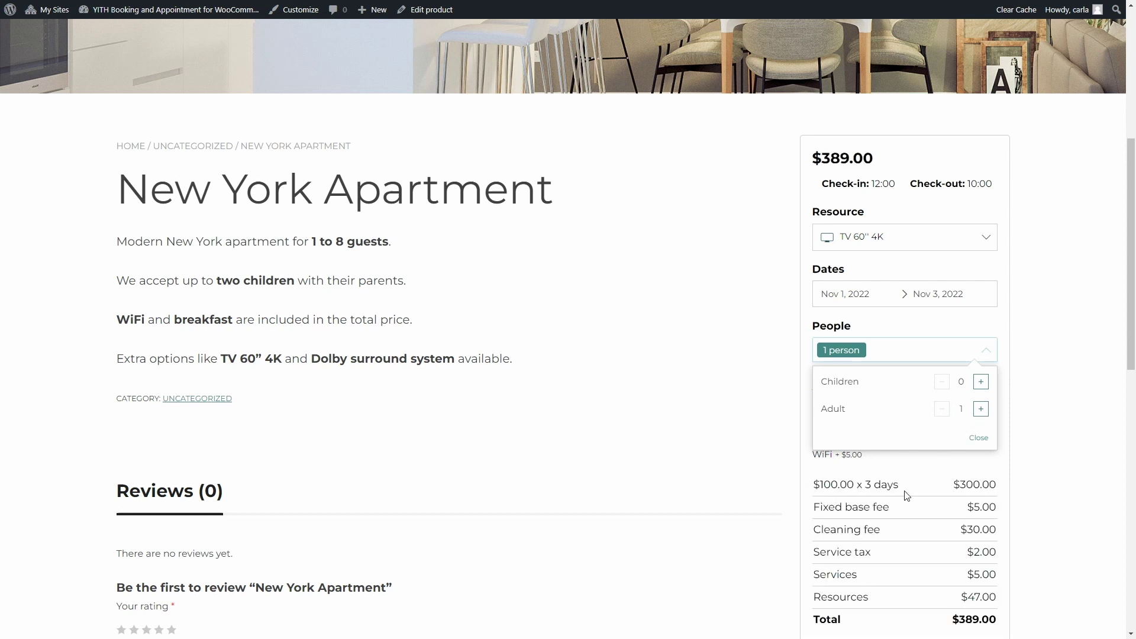
left_click(980, 411)
left_click(942, 409)
left_click(980, 382)
left_click(980, 409)
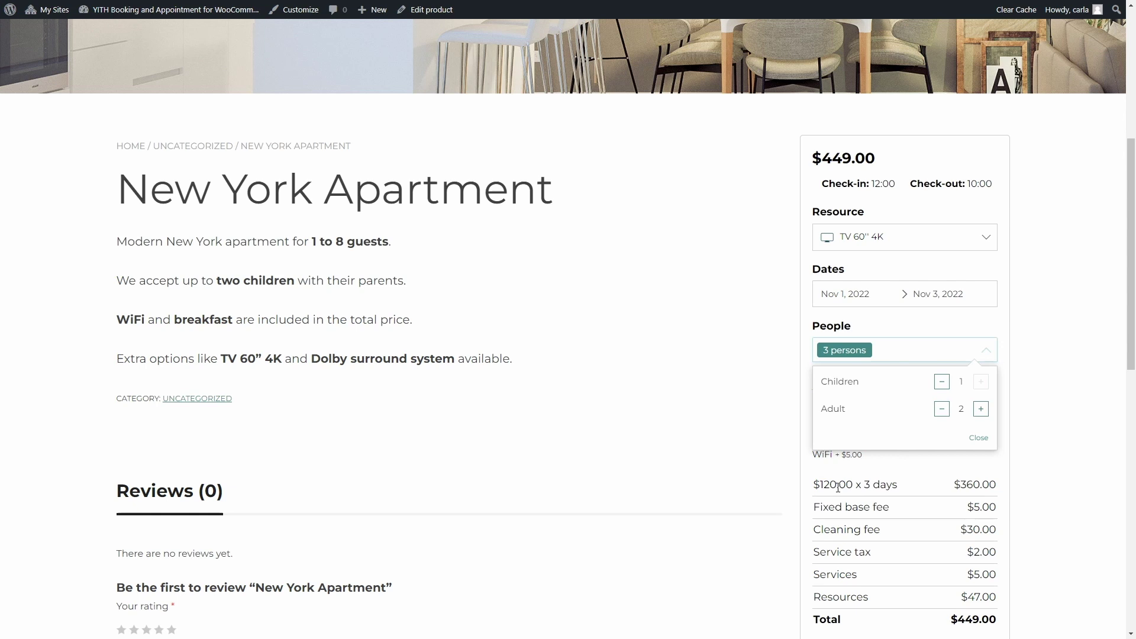
left_click(981, 409)
left_click(980, 409)
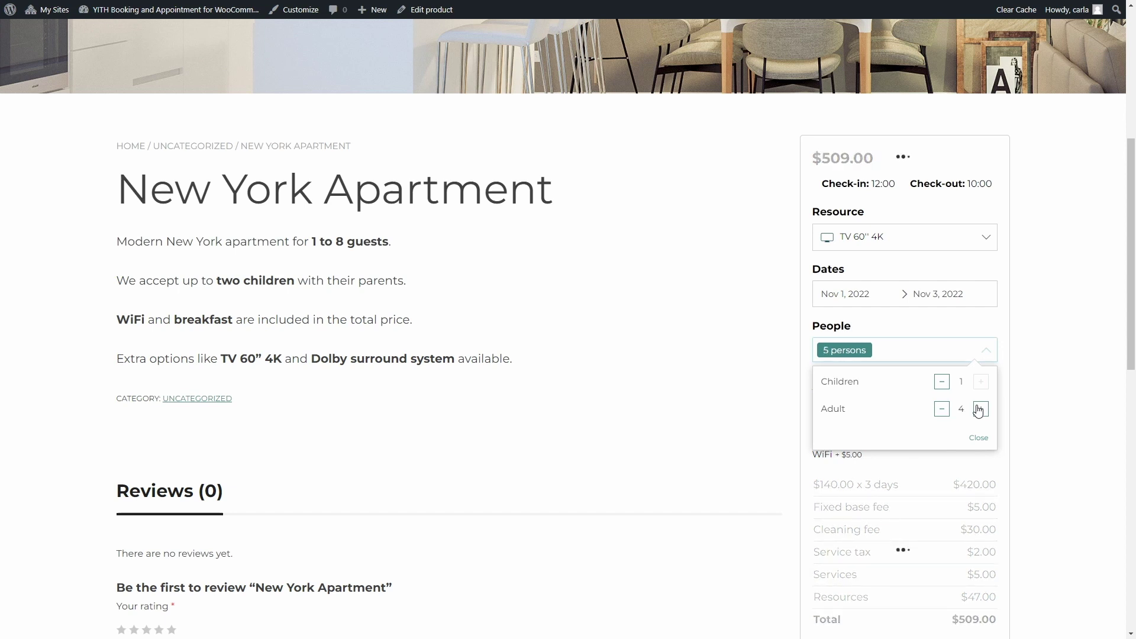
left_click(932, 460)
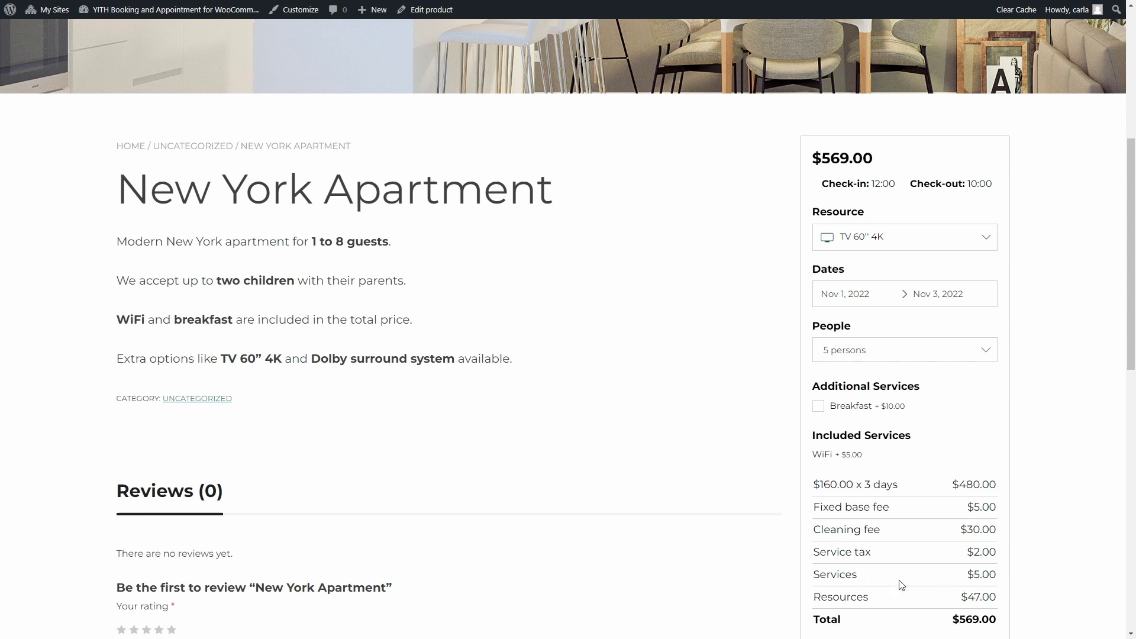
left_click(819, 406)
scroll(903, 520, "down", 2)
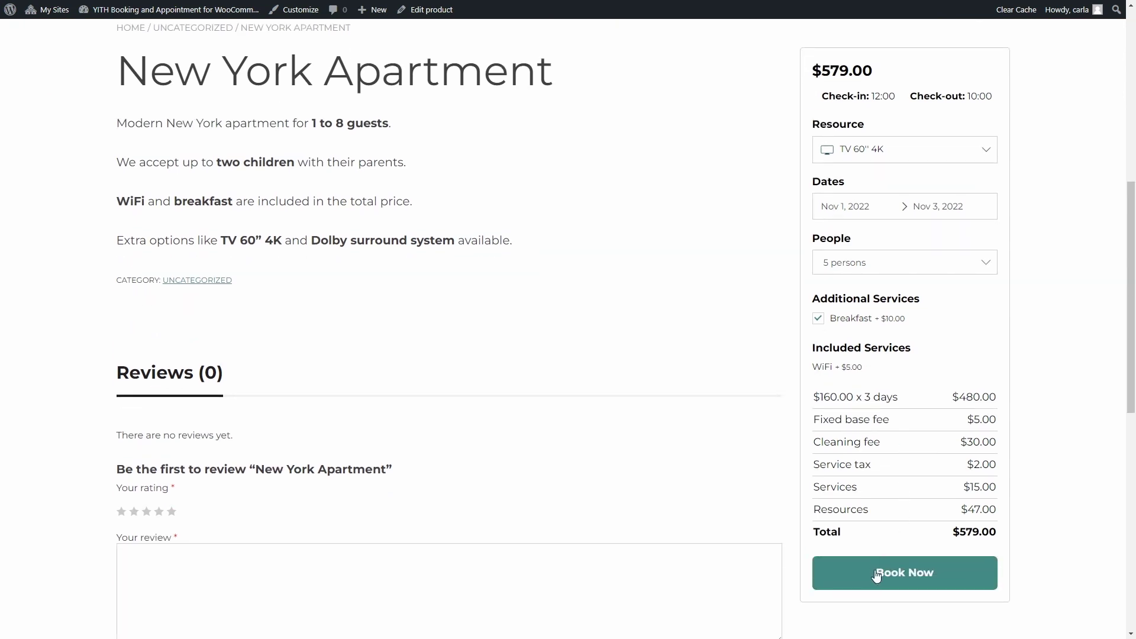